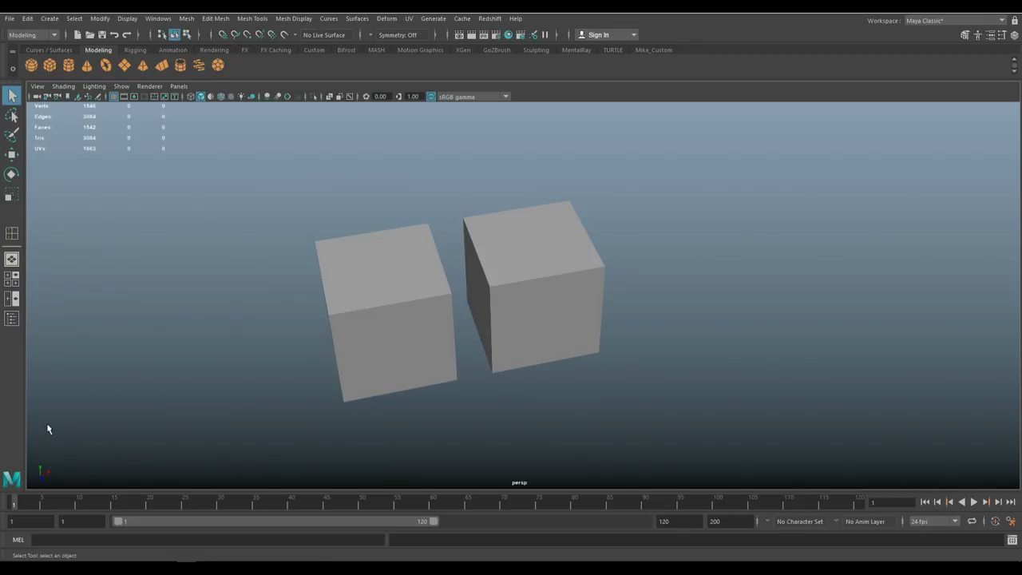
# - Compare the poly counts of the low-poly left cube and the dense right cube
pyautogui.click(343, 290)
pyautogui.click(543, 274)
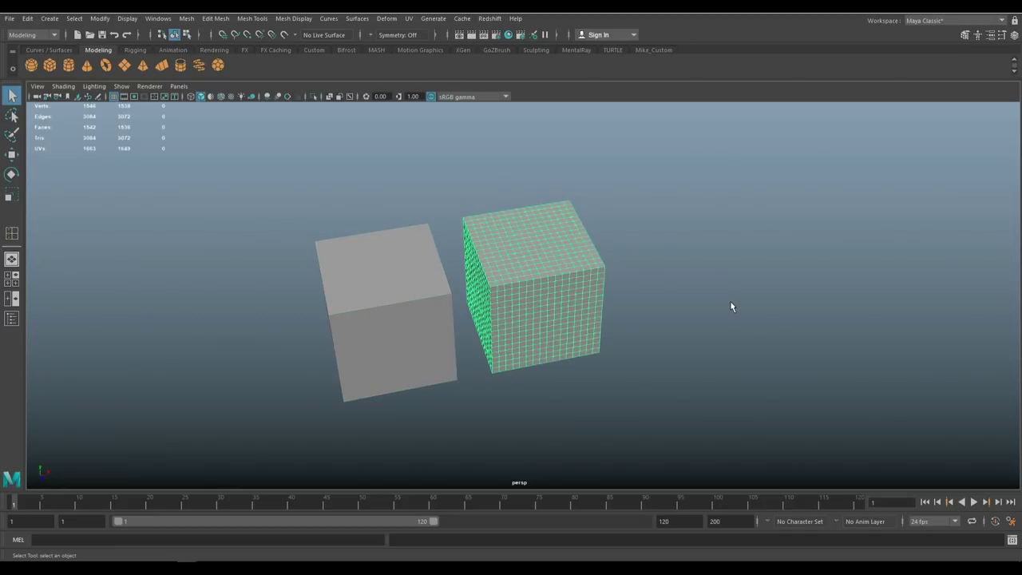
pyautogui.click(380, 309)
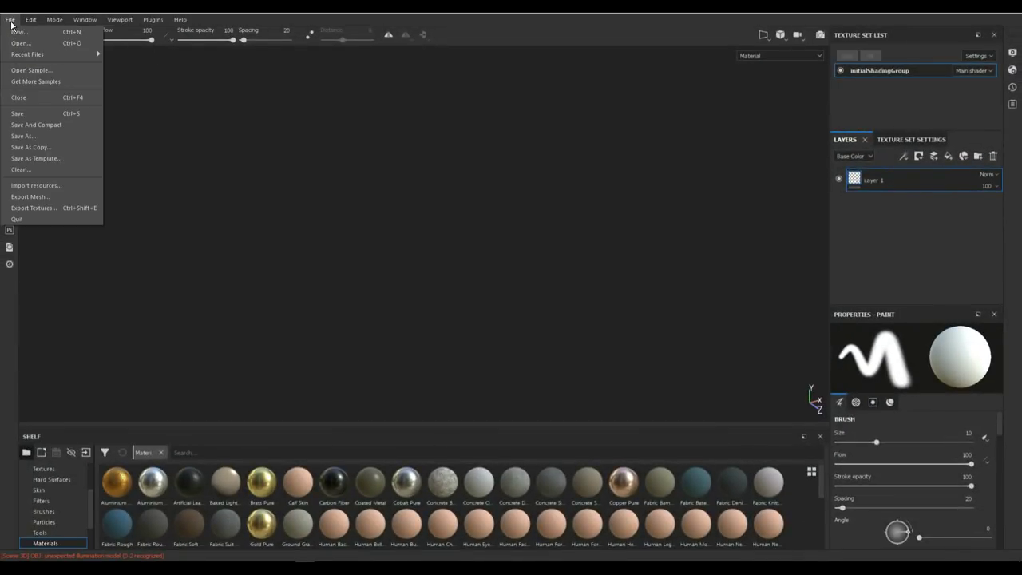
# - Start a new project using the CubeLP.obj mesh
pyautogui.click(16, 32)
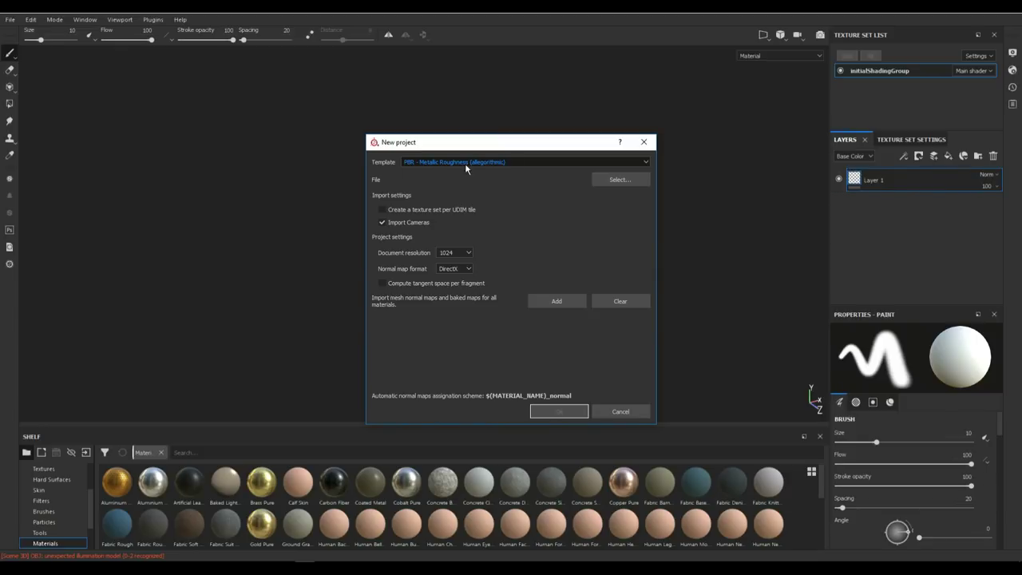
pyautogui.click(621, 180)
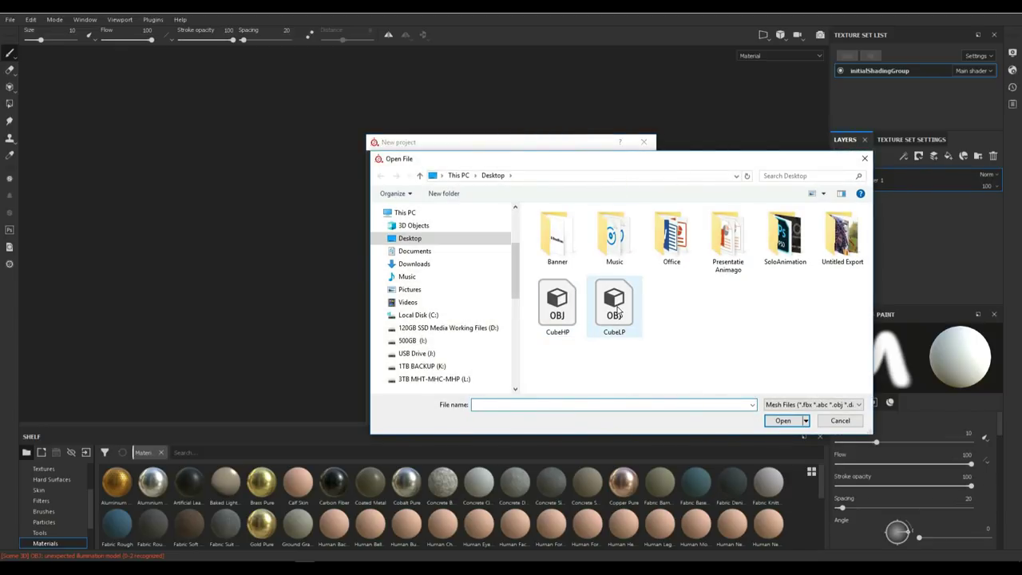
pyautogui.click(614, 307)
pyautogui.click(782, 421)
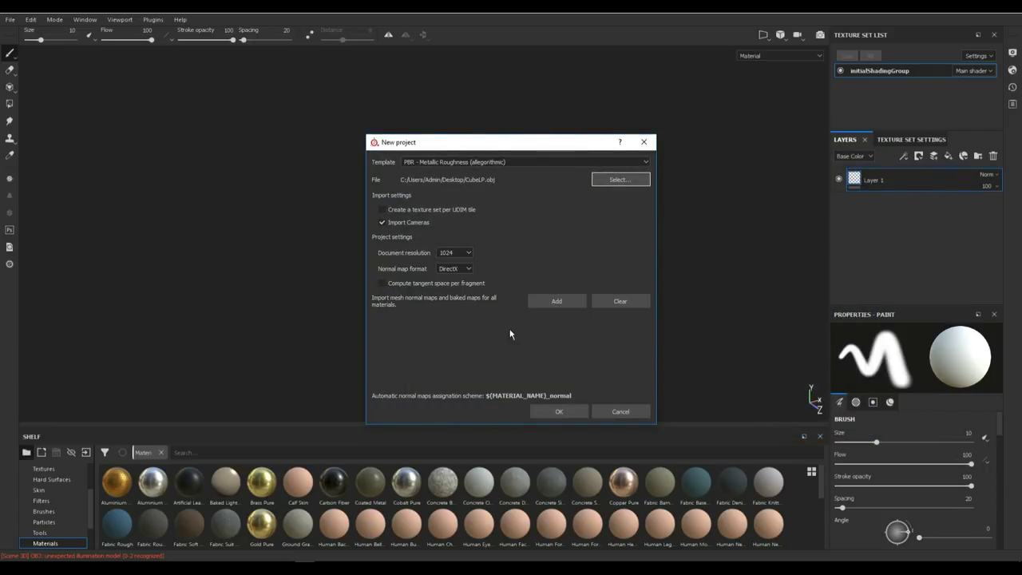
pyautogui.click(572, 411)
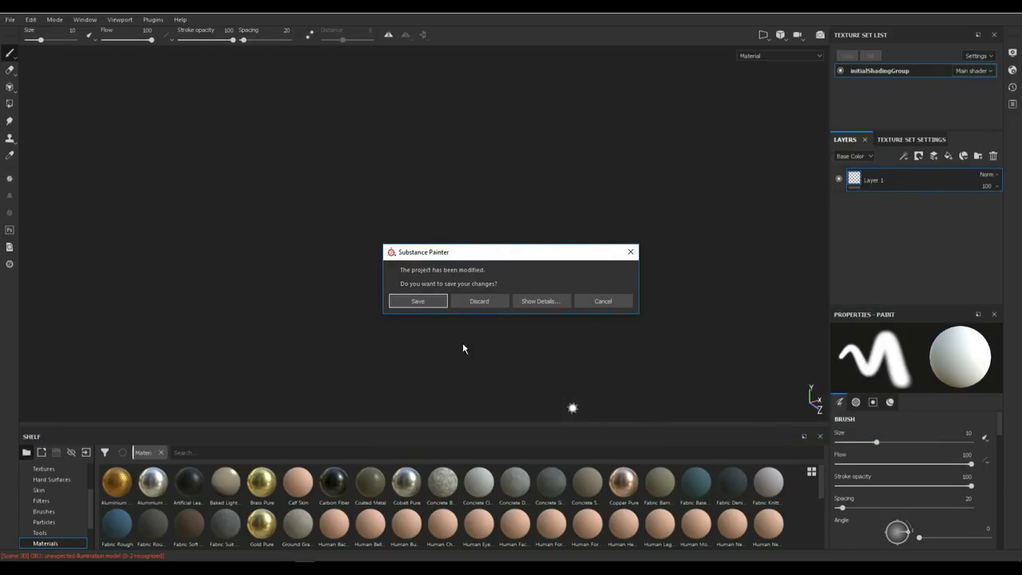
# - Discard the previous project's changes and orbit around the loaded low-poly cube
pyautogui.click(492, 305)
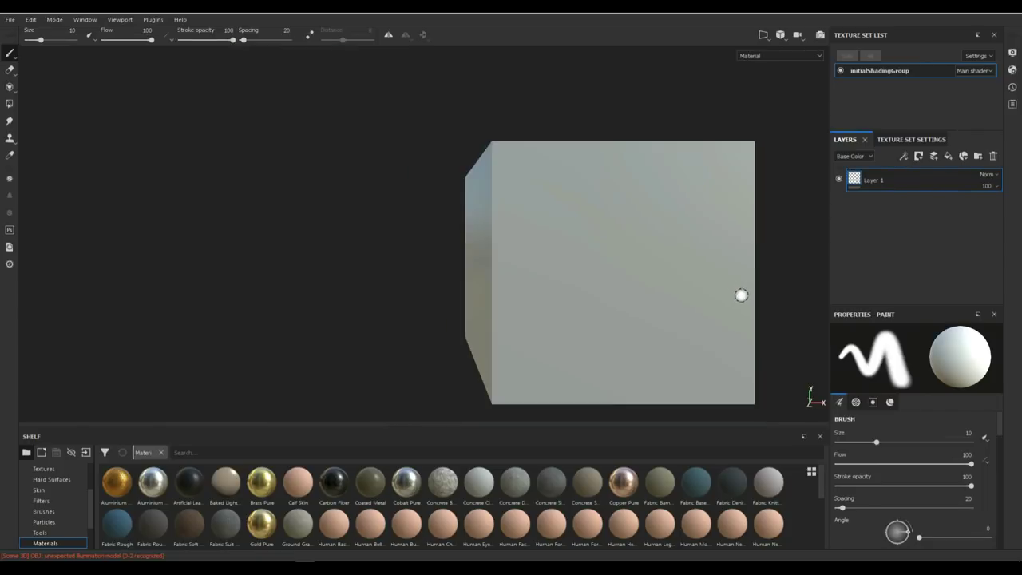
pyautogui.keyDown('alt'); pyautogui.moveTo(304, 301); pyautogui.dragTo(447, 320); pyautogui.keyUp('alt')
pyautogui.keyDown('alt'); pyautogui.moveTo(220, 307); pyautogui.dragTo(284, 311); pyautogui.keyUp('alt')
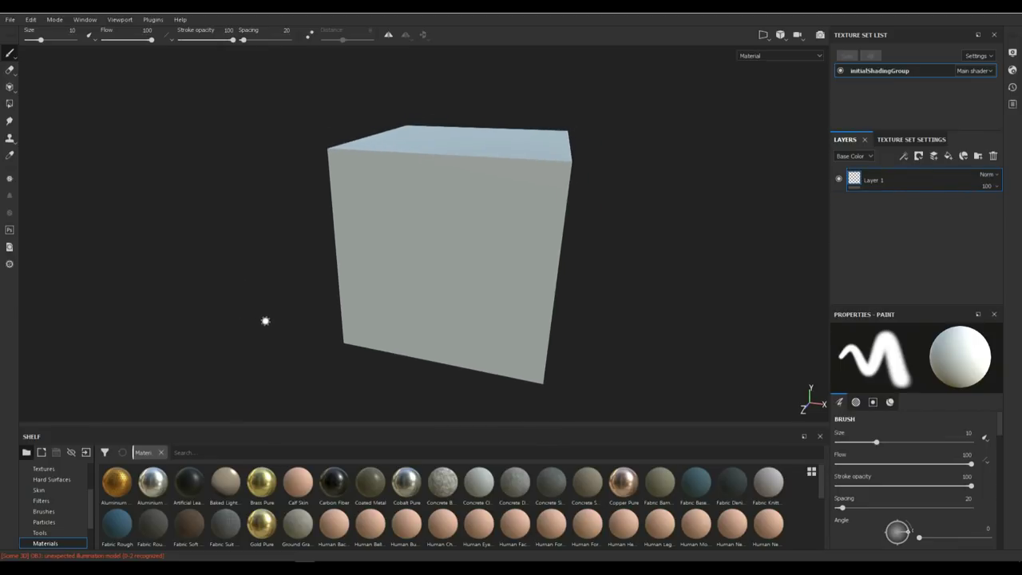
pyautogui.scroll(1, 264, 321)
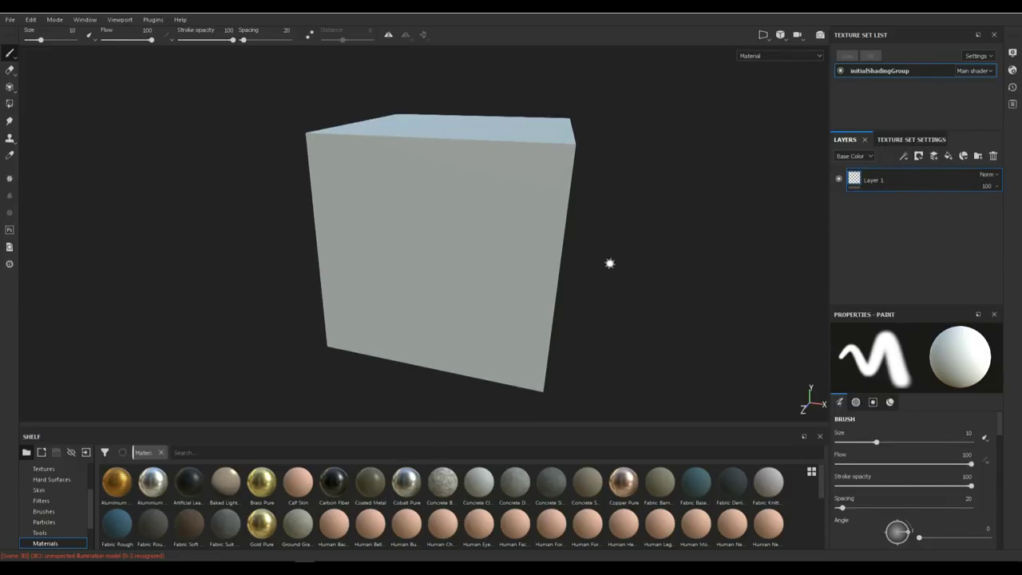
# - Bake the initialShadingGroup mesh maps from Texture Set Settings' Bake Mesh Maps
pyautogui.click(920, 143)
pyautogui.scroll(-1, 952, 248)
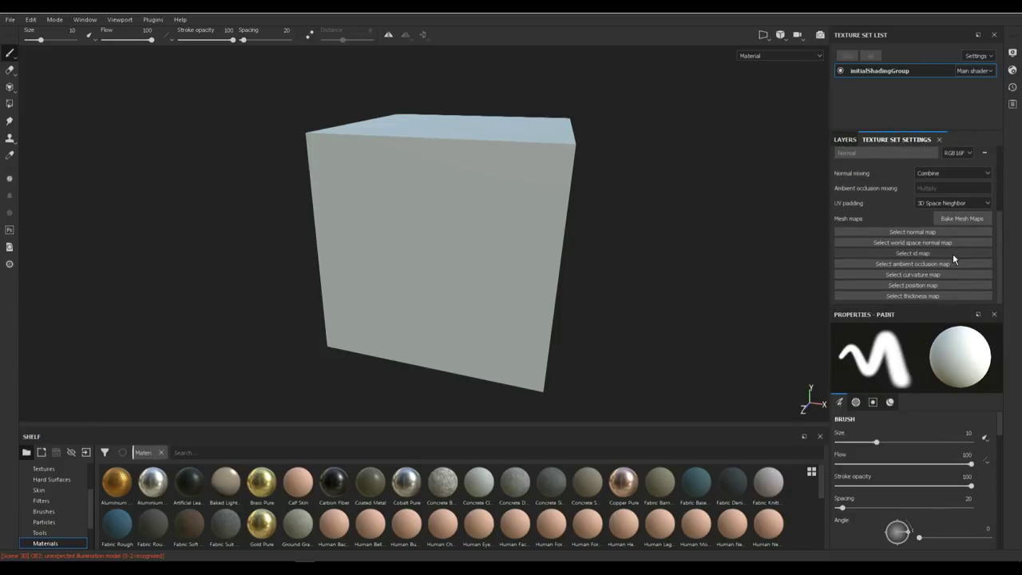
pyautogui.click(975, 218)
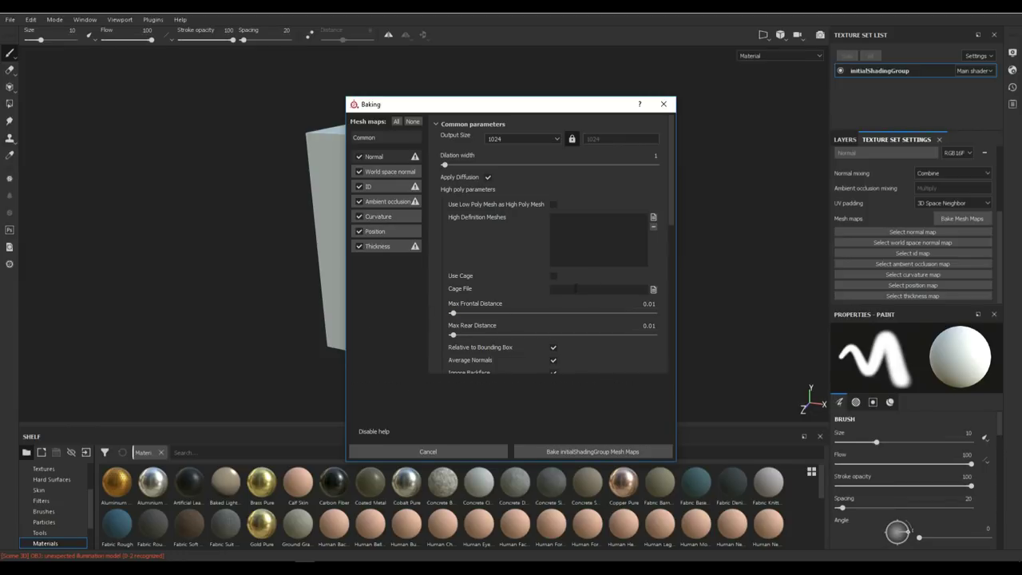
pyautogui.scroll(-5, 584, 334)
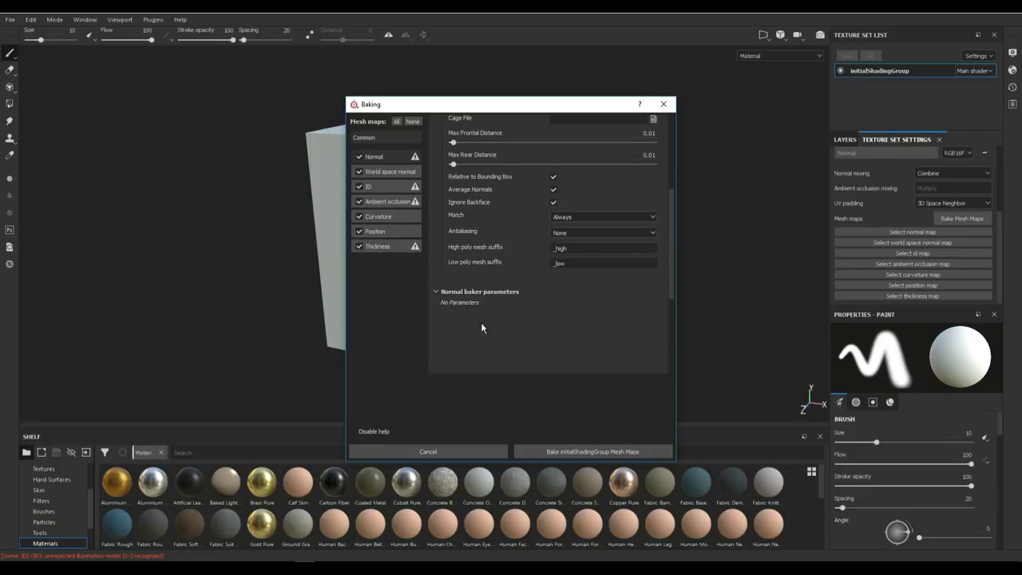
pyautogui.click(618, 450)
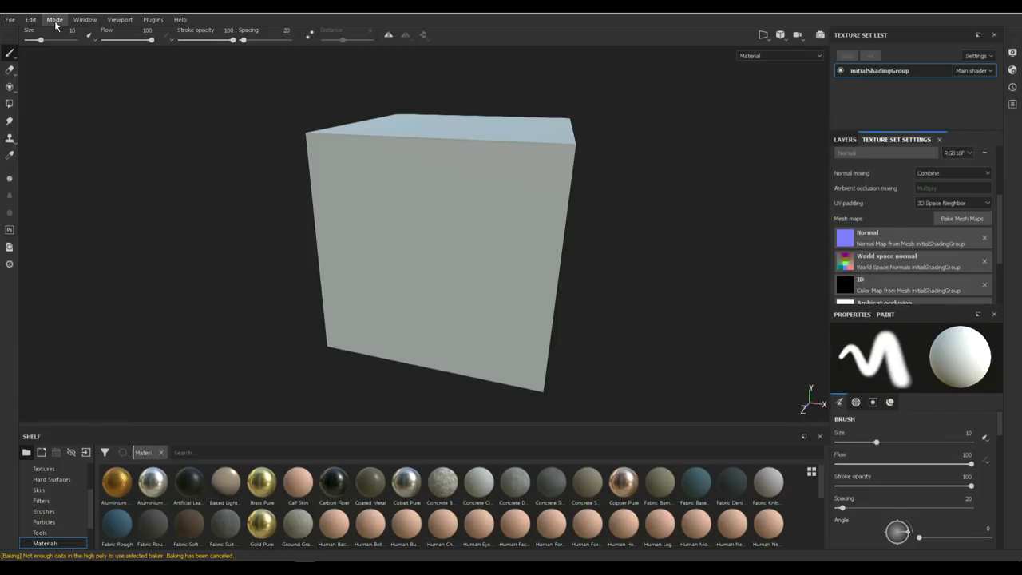
# - Reset the UI to its default layout with Window > Reset UI, then reframe the cube
pyautogui.click(84, 21)
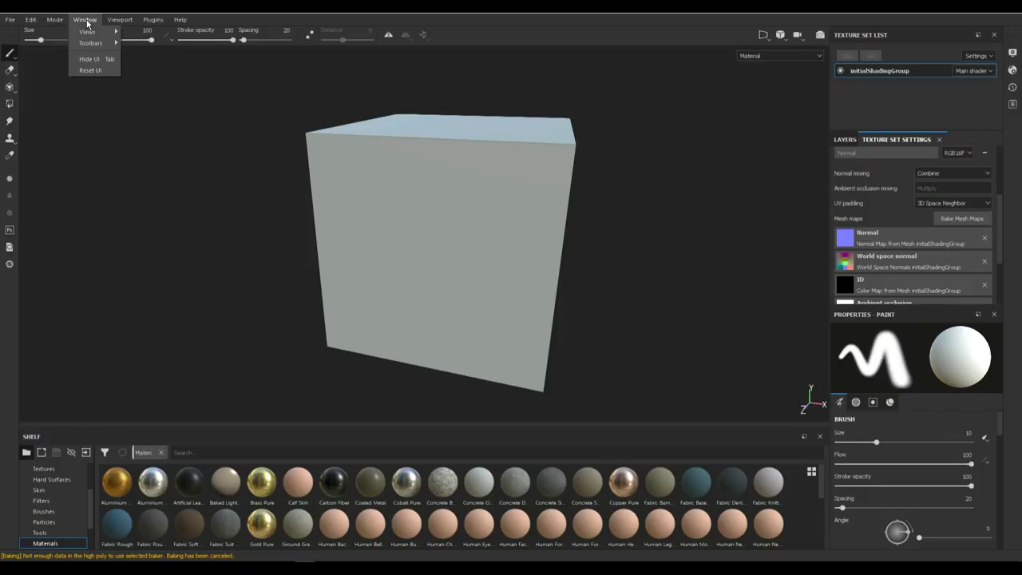
pyautogui.click(90, 70)
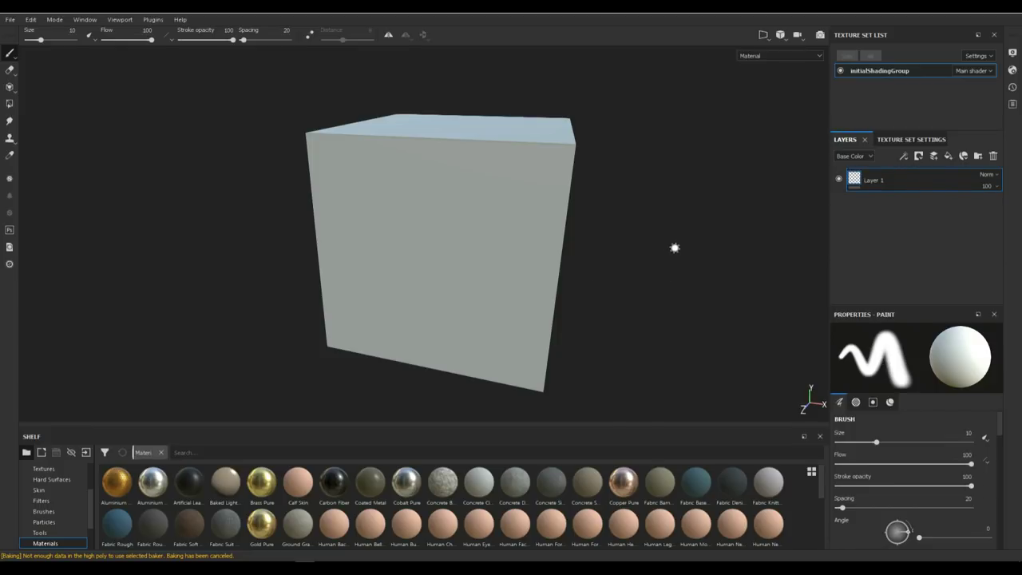
pyautogui.keyDown('alt'); pyautogui.moveTo(673, 247); pyautogui.dragTo(612, 305); pyautogui.keyUp('alt')
pyautogui.keyDown('alt'); pyautogui.moveTo(694, 303); pyautogui.dragTo(623, 312, button='middle'); pyautogui.keyUp('alt')
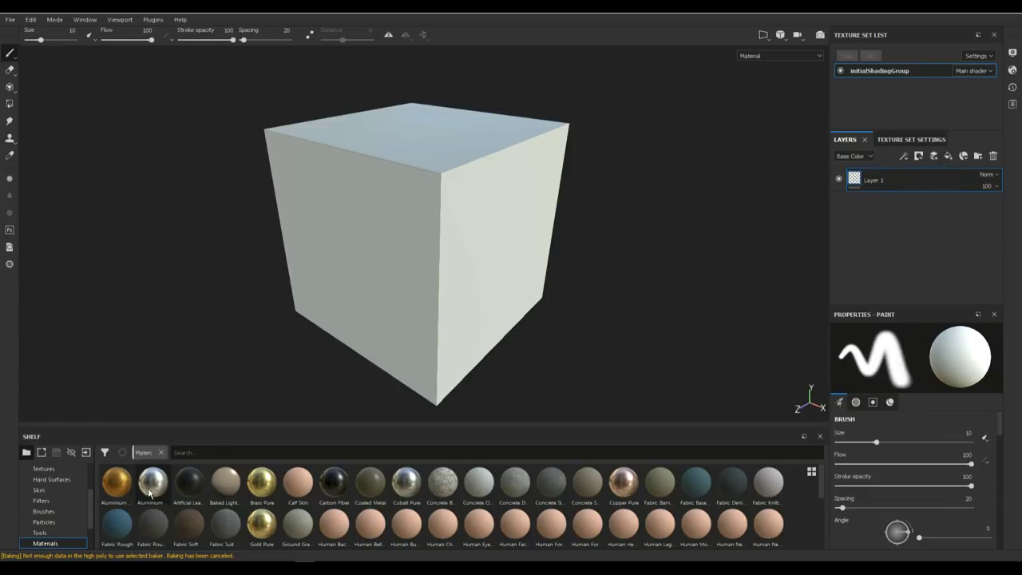
# - Add Aluminium Pure as a layer and delete the empty Layer 1
pyautogui.moveTo(150, 487)
pyautogui.mouseDown()
pyautogui.moveTo(187, 491)
pyautogui.moveTo(896, 257)
pyautogui.moveTo(891, 250)
pyautogui.mouseUp()
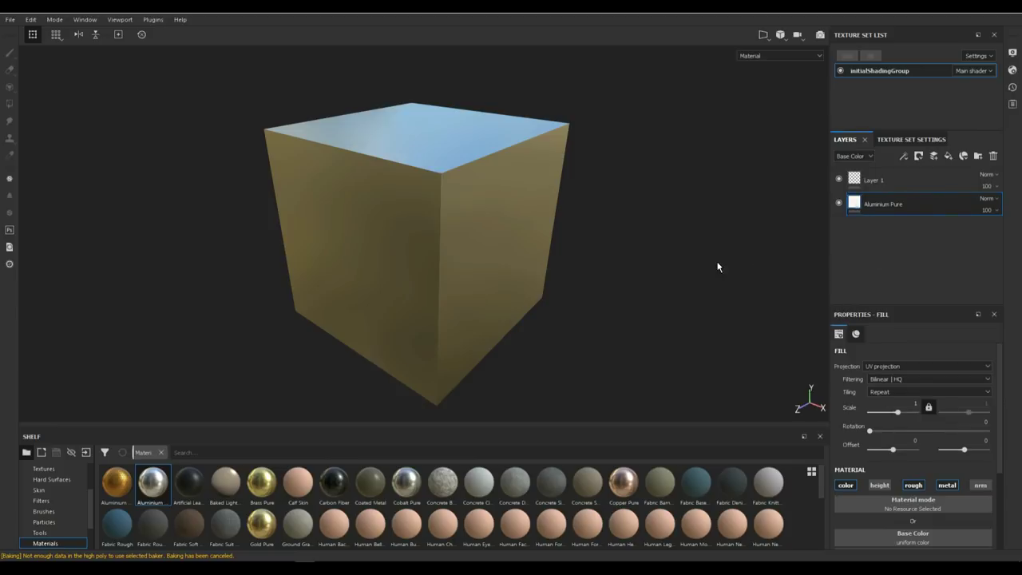
pyautogui.click(880, 179)
pyautogui.press('Delete')
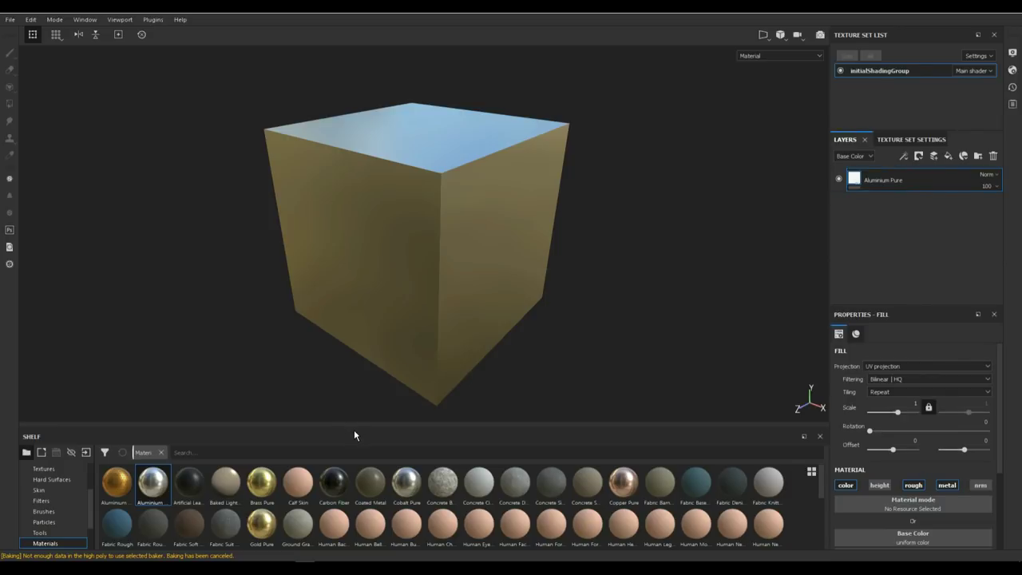
# - Find Steel Painted with the search 'pain' and add it below Aluminium Pure
pyautogui.click(236, 452)
pyautogui.write('pain')
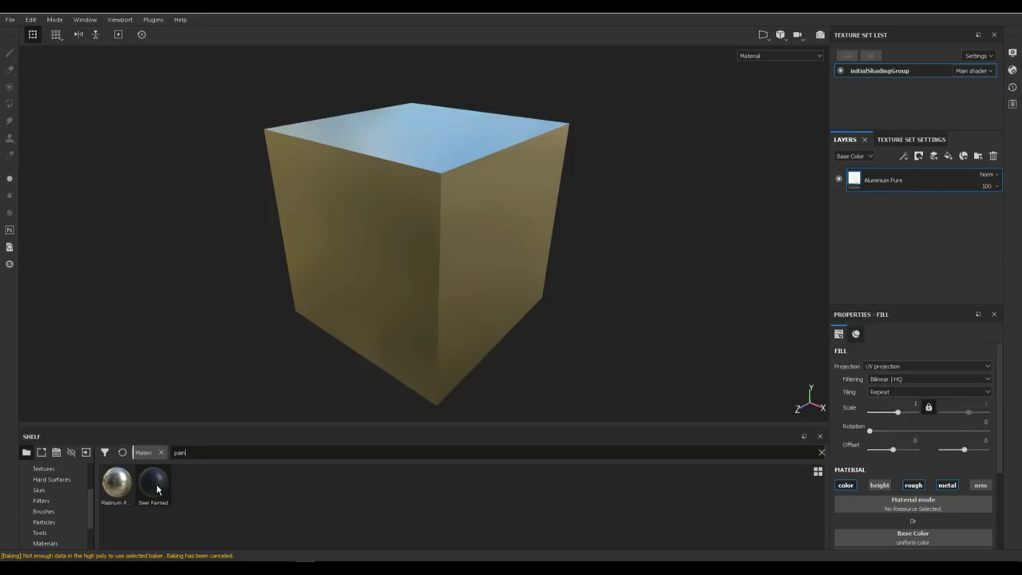
pyautogui.moveTo(159, 488)
pyautogui.mouseDown()
pyautogui.moveTo(255, 482)
pyautogui.moveTo(882, 302)
pyautogui.moveTo(914, 181)
pyautogui.mouseUp()
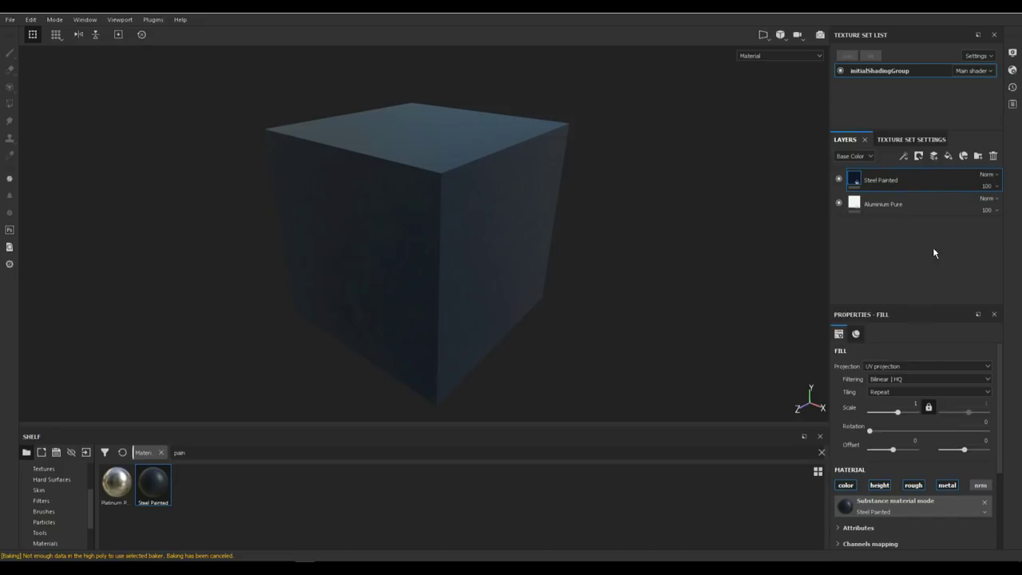
pyautogui.moveTo(895, 181)
pyautogui.mouseDown()
pyautogui.moveTo(899, 240)
pyautogui.moveTo(886, 242)
pyautogui.mouseUp()
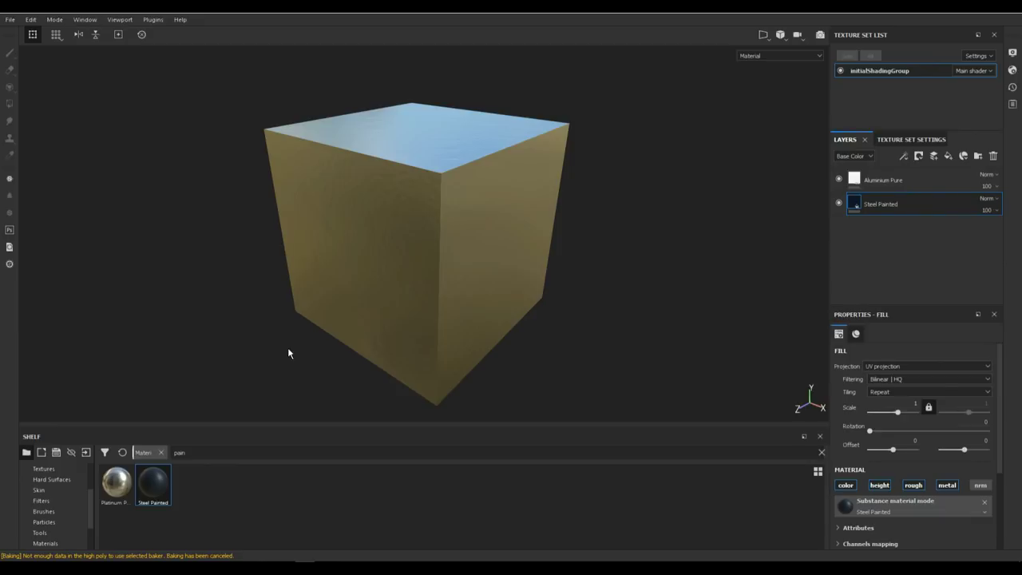
# - Add a black mask to the Aluminium Pure layer so only Steel Painted shows
pyautogui.click(890, 182)
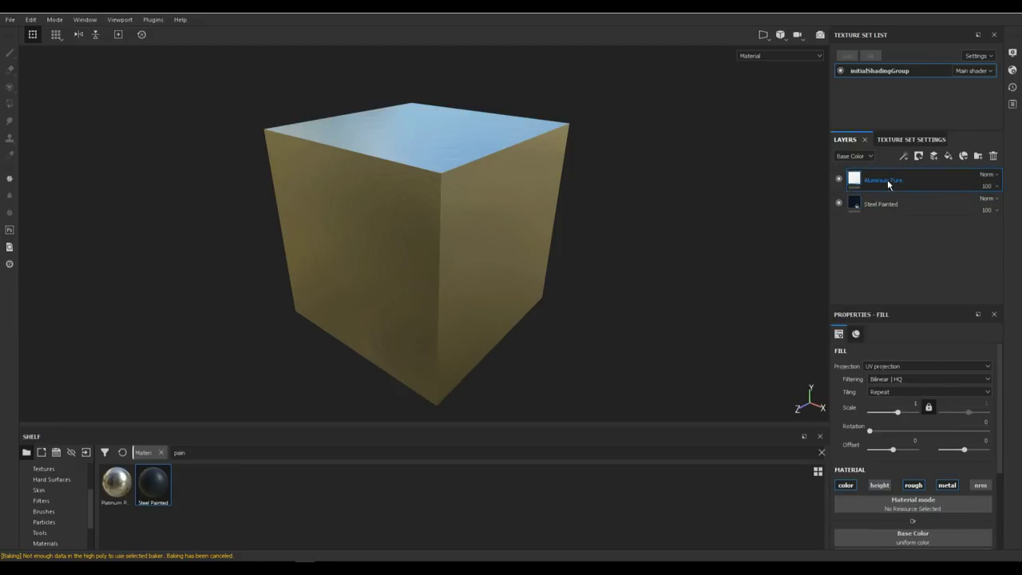
pyautogui.rightClick(888, 182)
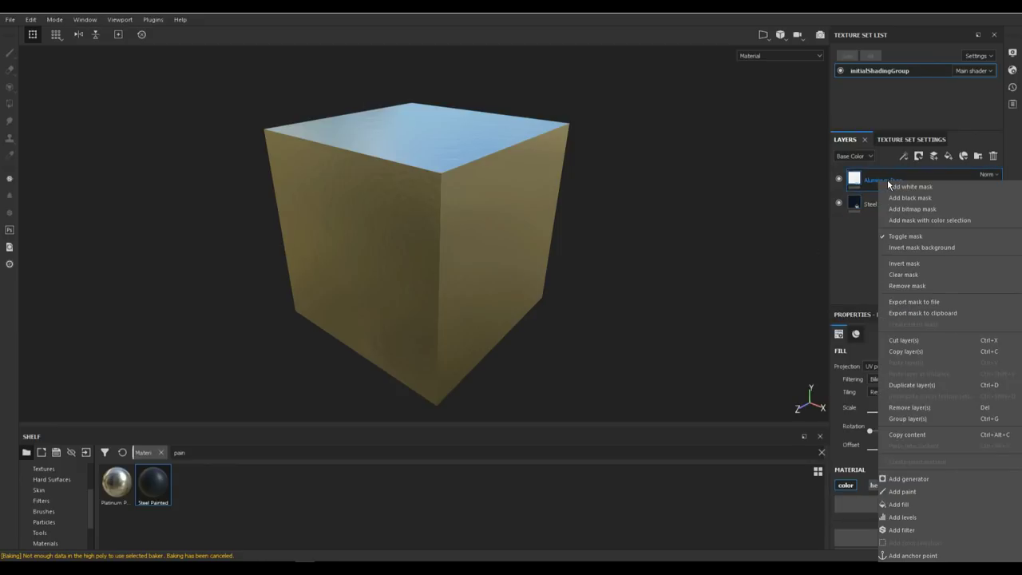
pyautogui.click(926, 199)
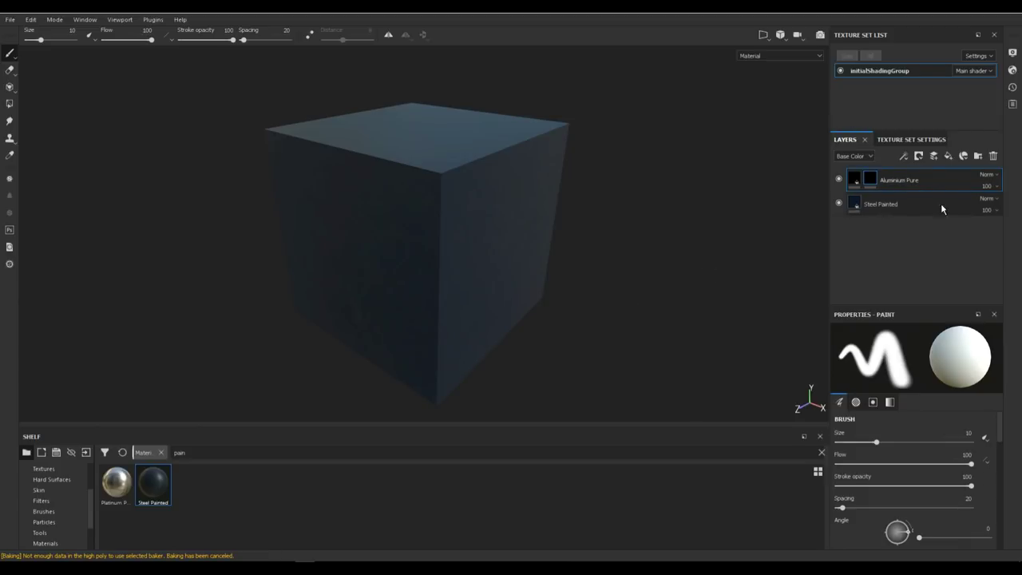
pyautogui.doubleClick(910, 181)
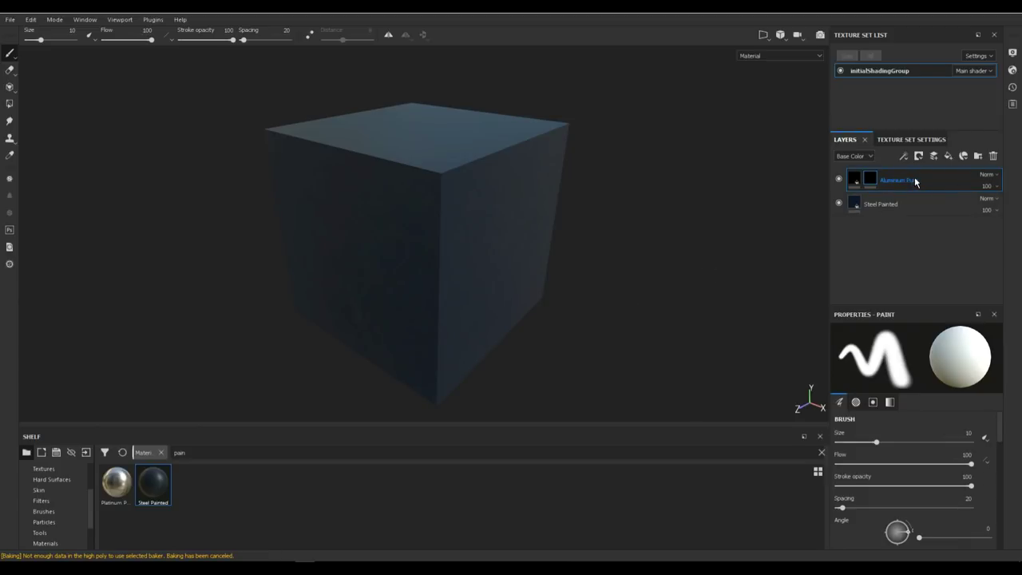
# - Add a Metal Edge Wear generator to the Aluminium Pure mask and inspect the worn edges
pyautogui.rightClick(915, 181)
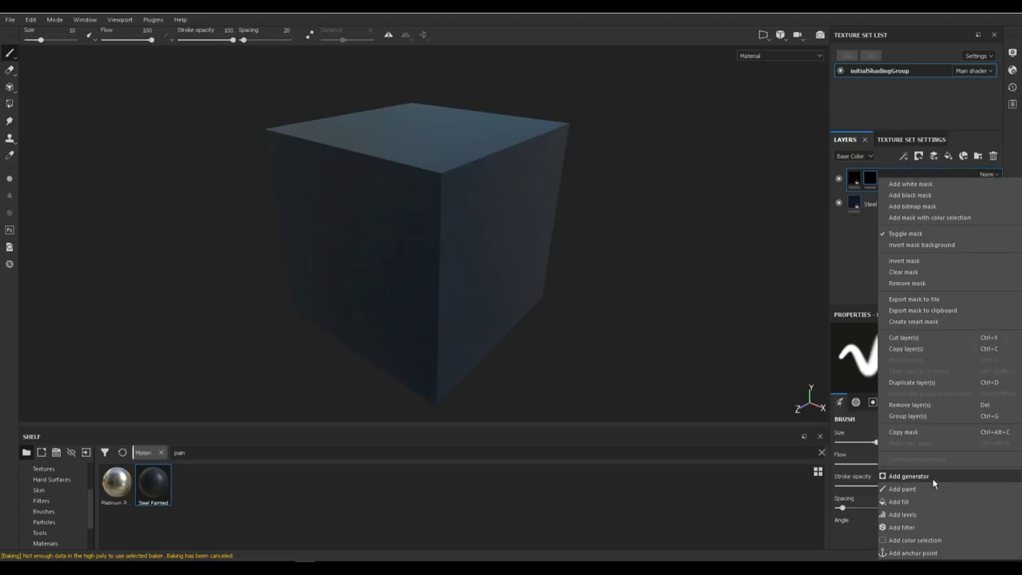
pyautogui.click(908, 476)
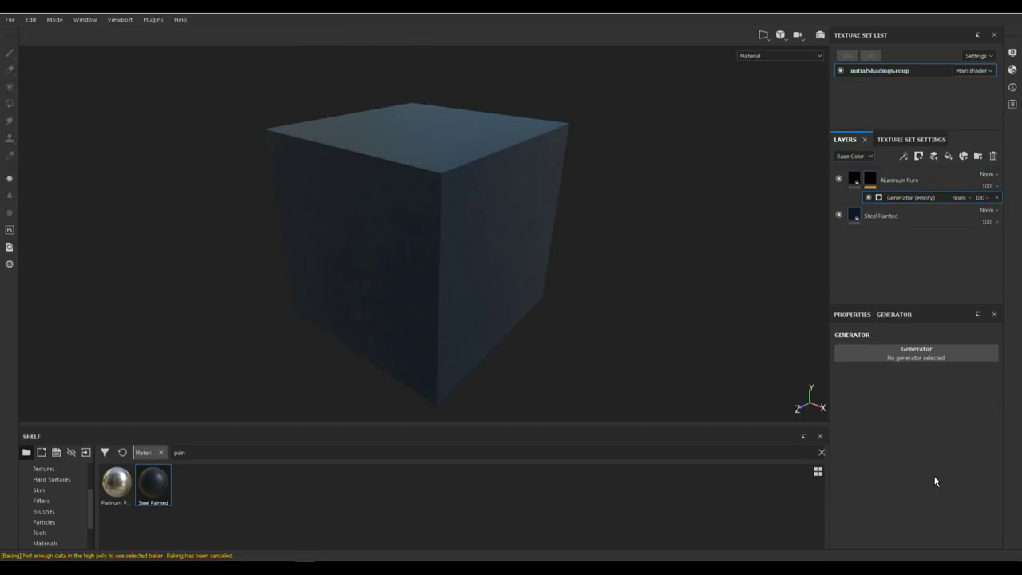
pyautogui.click(925, 356)
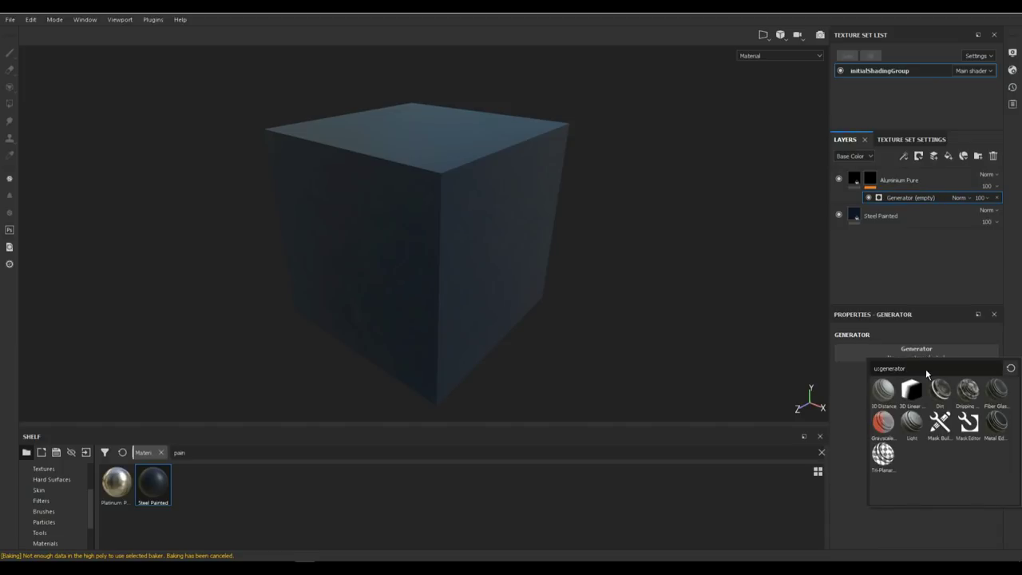
pyautogui.moveTo(998, 429)
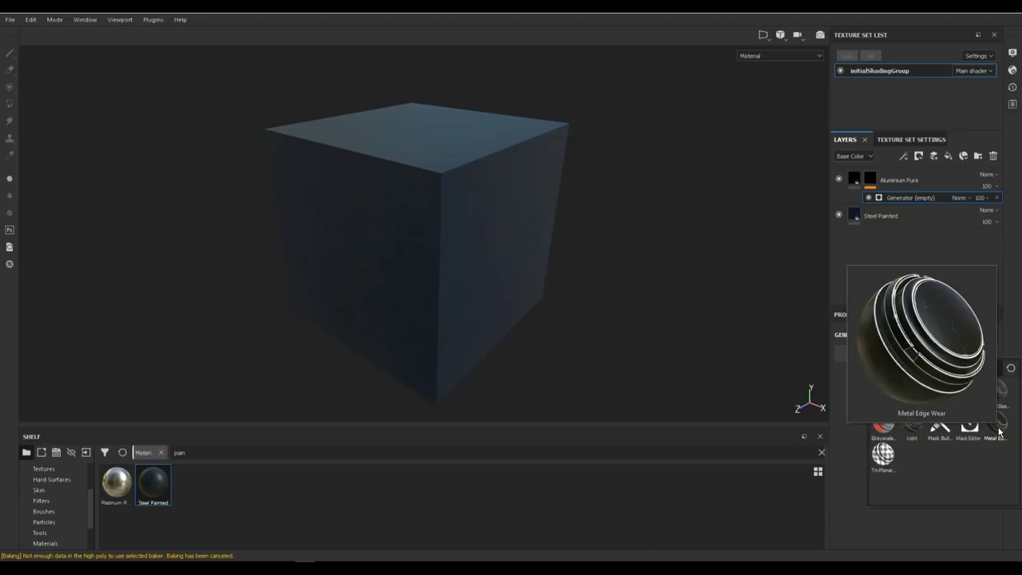
pyautogui.click(998, 429)
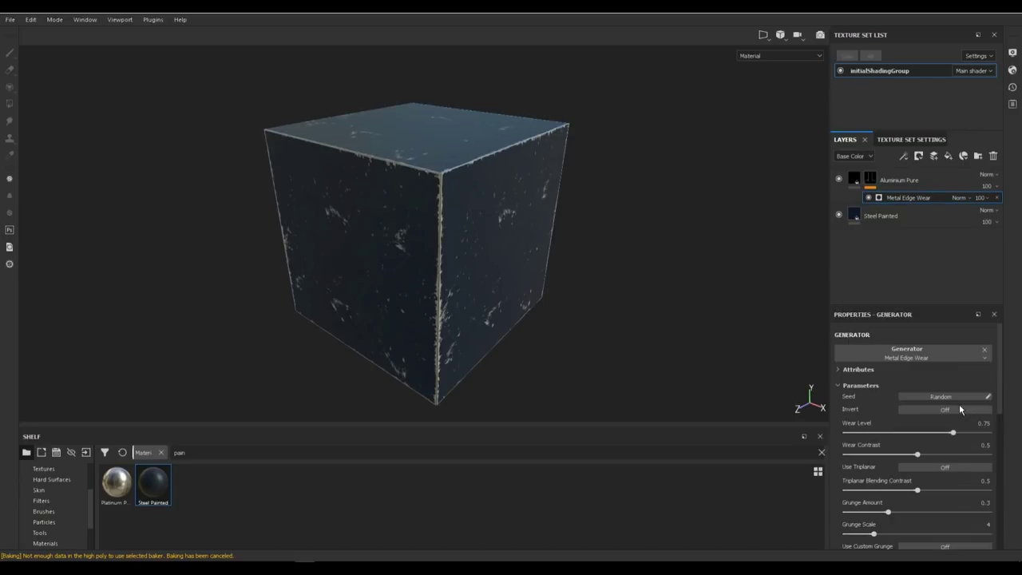
pyautogui.keyDown('alt'); pyautogui.moveTo(668, 302); pyautogui.dragTo(639, 295); pyautogui.keyUp('alt')
pyautogui.keyDown('alt'); pyautogui.moveTo(654, 339); pyautogui.dragTo(608, 334); pyautogui.keyUp('alt')
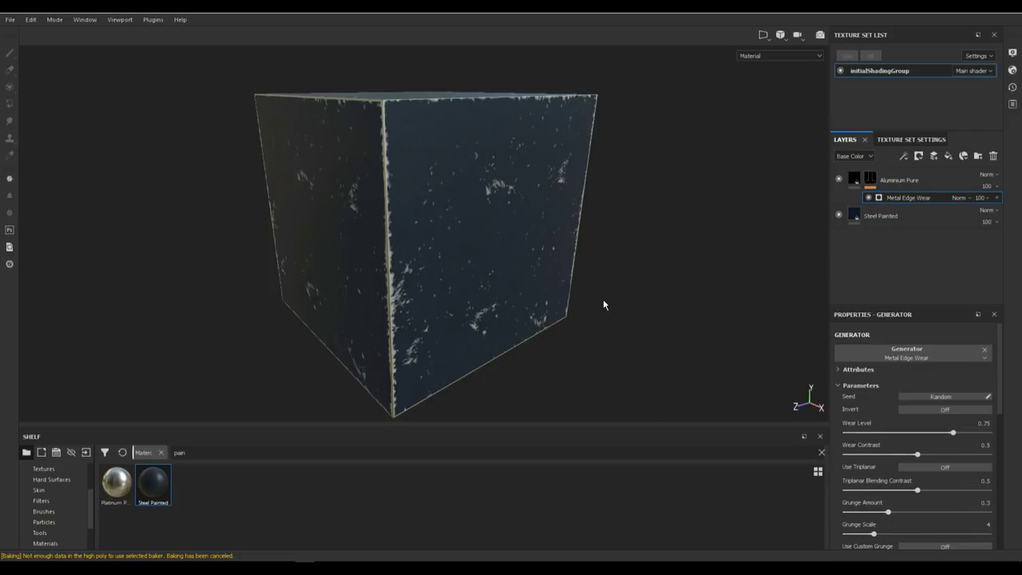
# - Add a new paint layer, choose the Basic Hard brush, and list the Hard Surfaces stamps
pyautogui.click(934, 156)
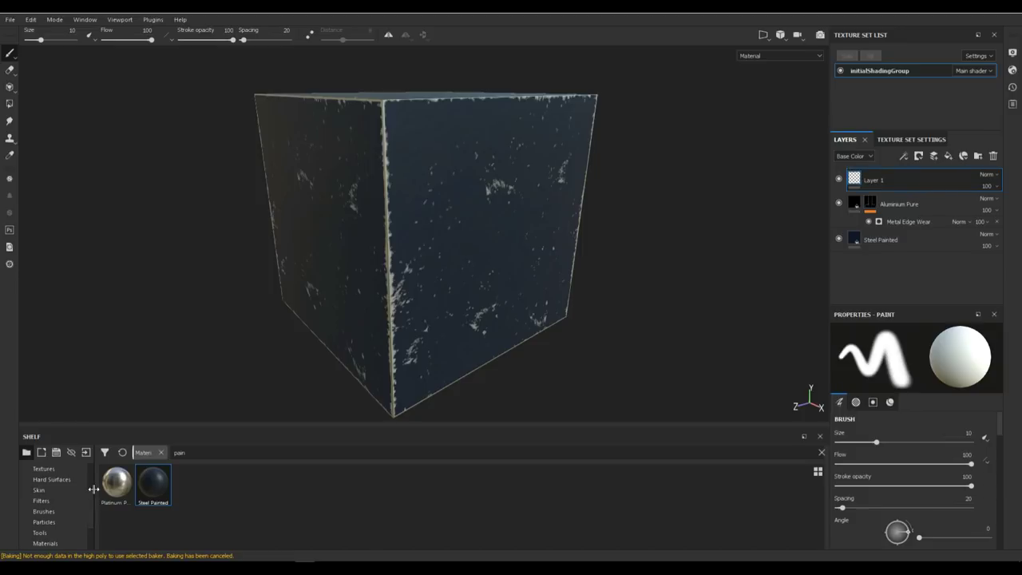
pyautogui.click(53, 513)
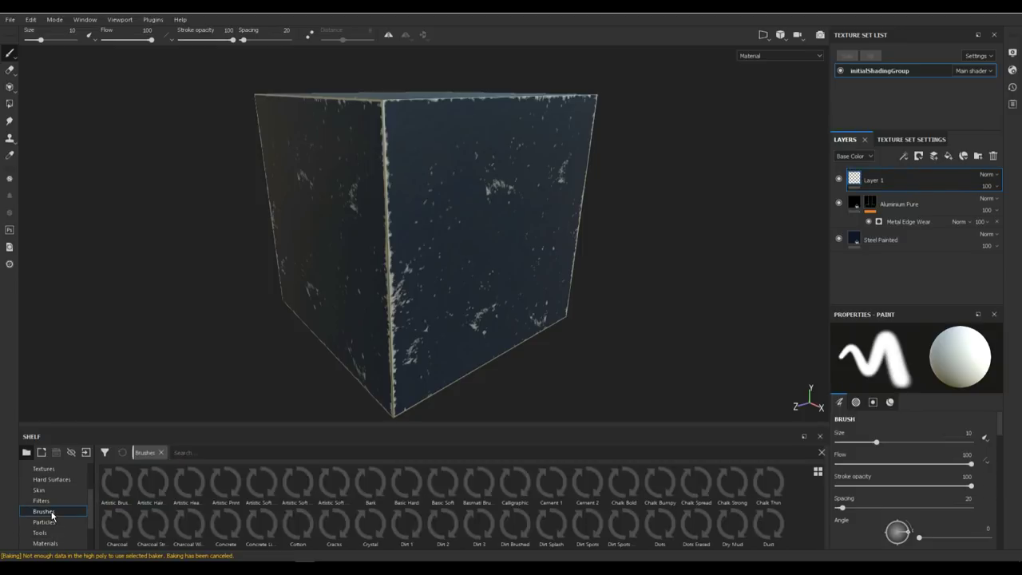
pyautogui.click(411, 487)
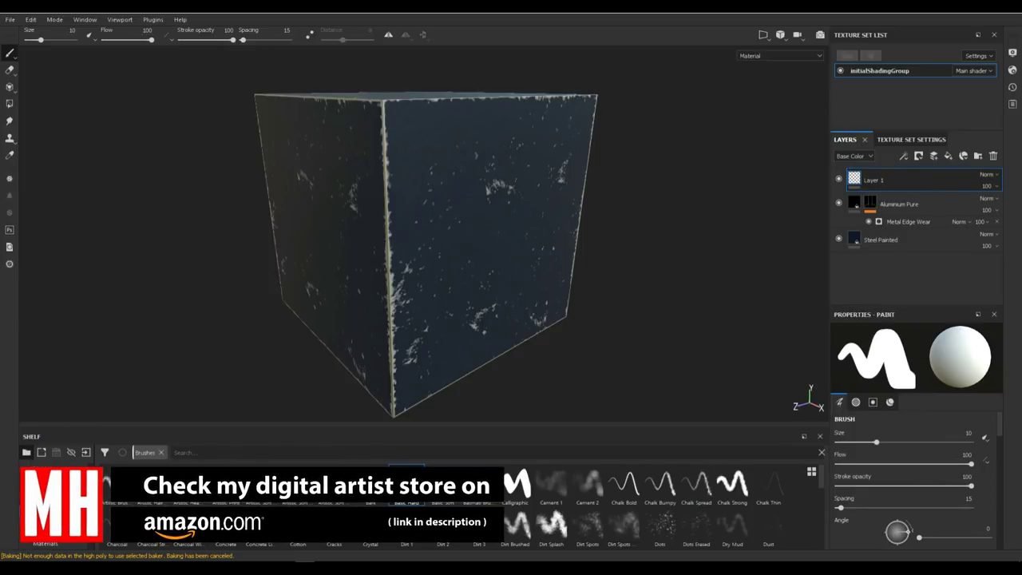
pyautogui.click(46, 503)
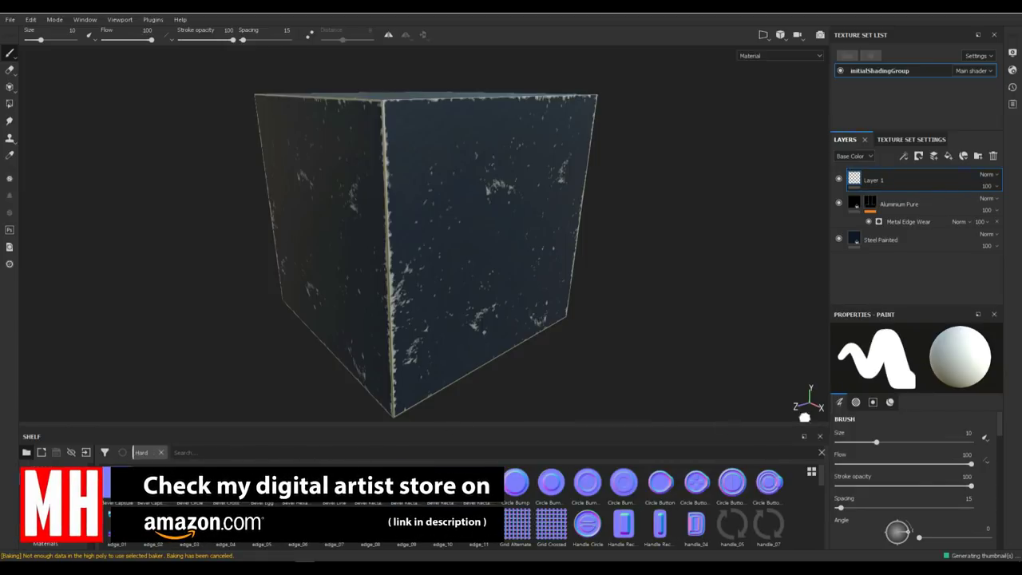
# - Turn off the brush's color, height, roughness and metallic channels, leaving only normal
pyautogui.scroll(-2, 966, 467)
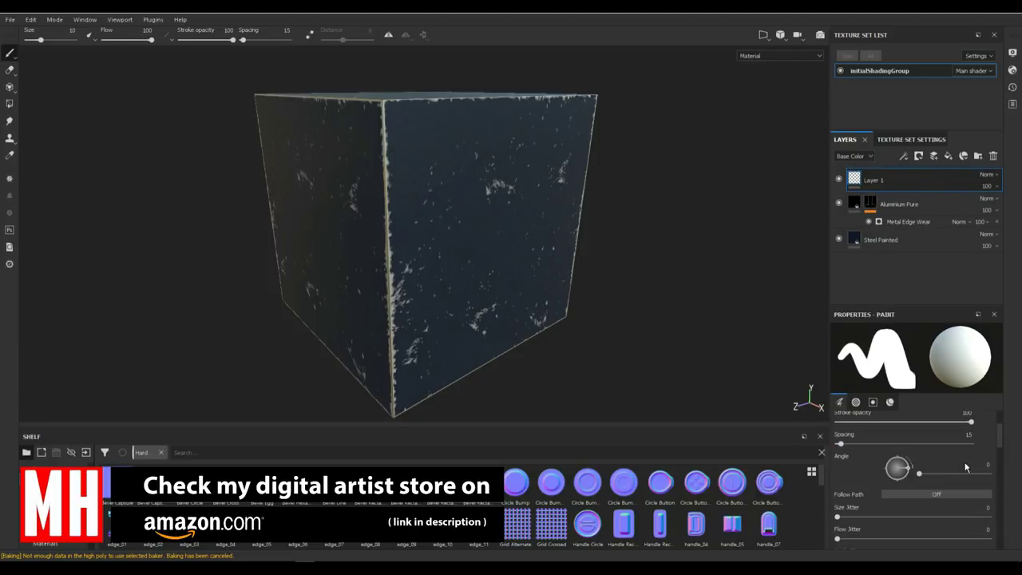
pyautogui.scroll(-6, 965, 467)
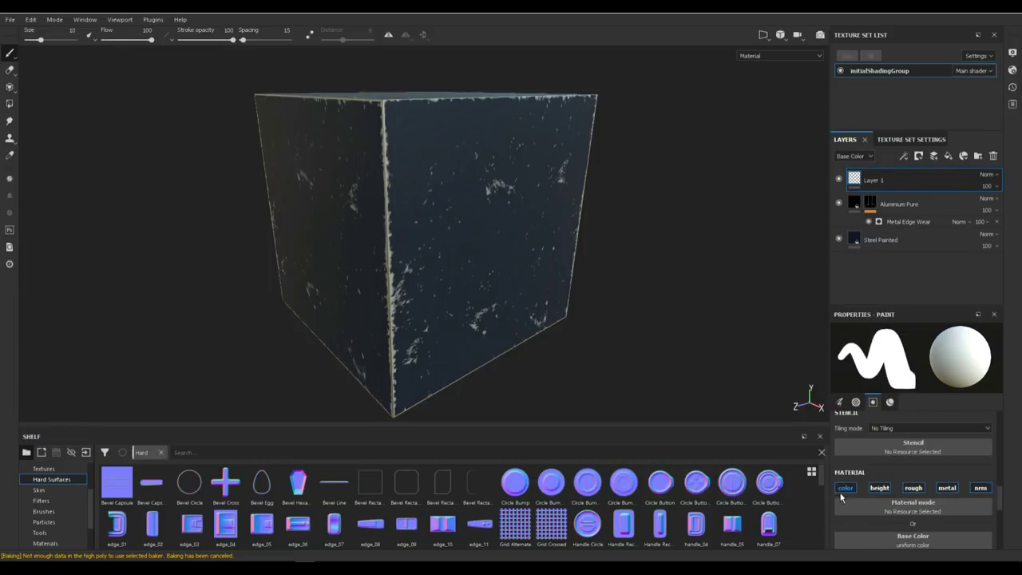
pyautogui.click(844, 488)
pyautogui.click(880, 488)
pyautogui.click(911, 488)
pyautogui.click(948, 489)
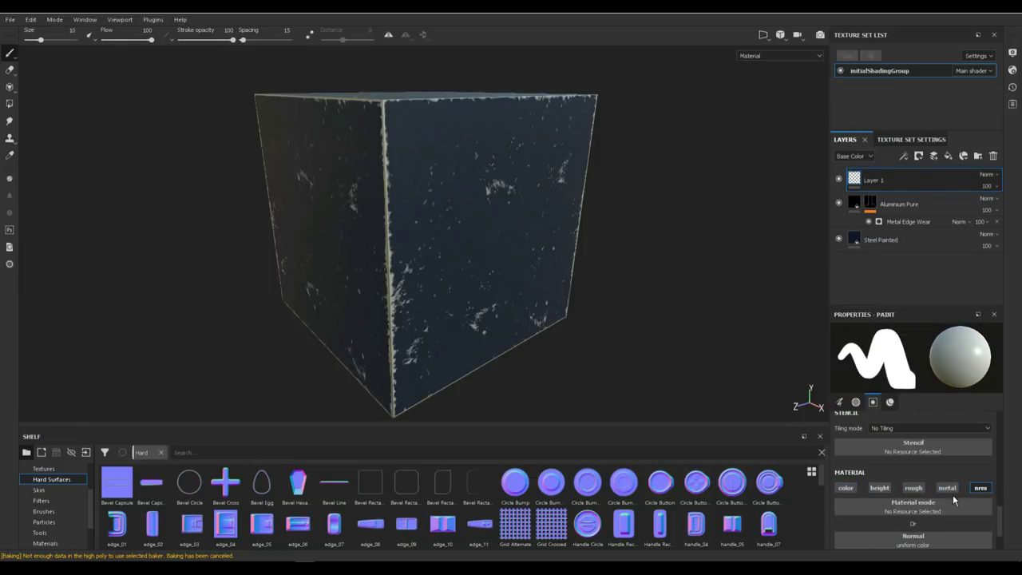
pyautogui.scroll(-2, 971, 511)
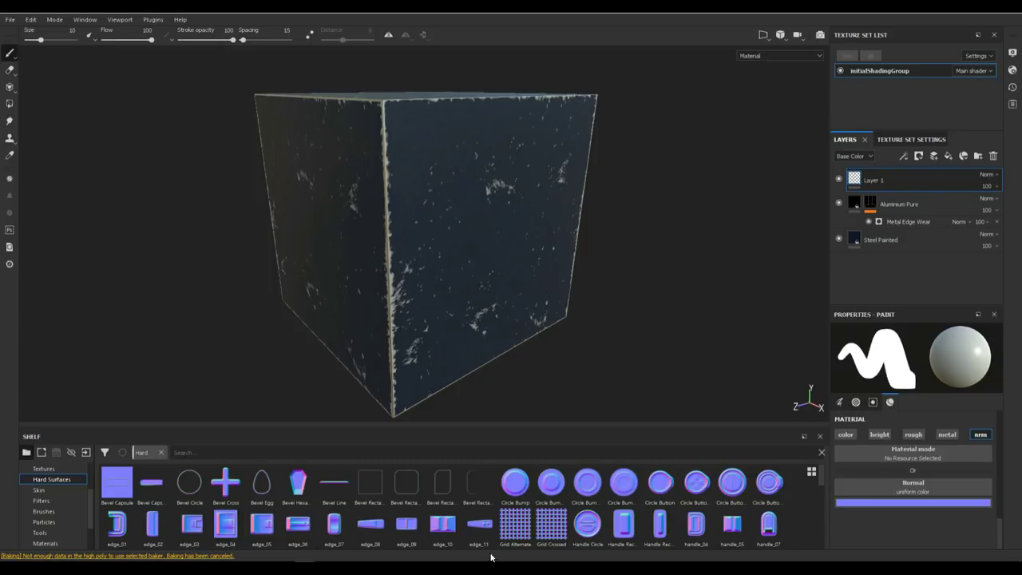
# - Load Handle Circle as the brush's normal stamp and enlarge the brush to about 40
pyautogui.click(589, 527)
pyautogui.moveTo(587, 526); pyautogui.dragTo(927, 493)
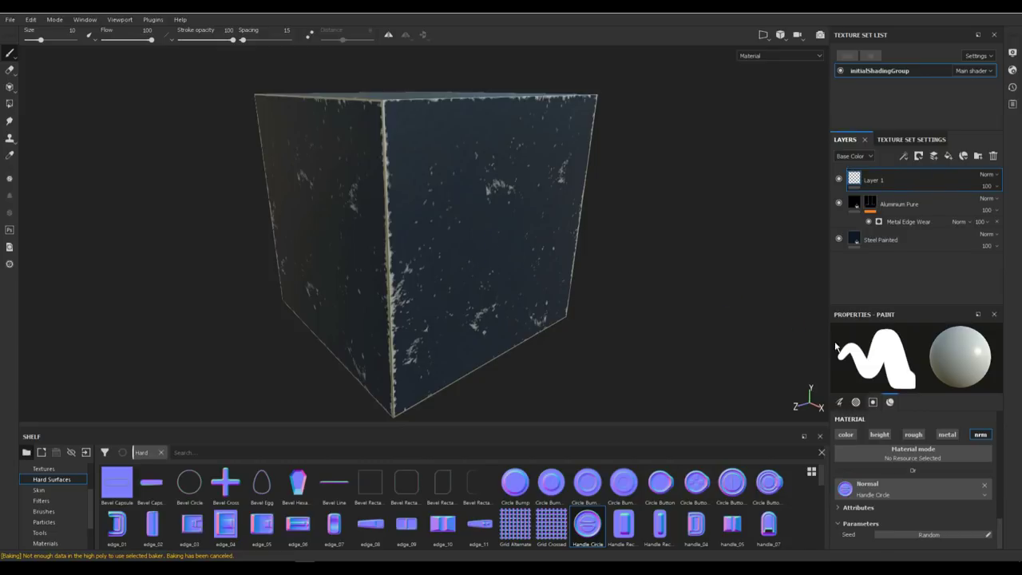
pyautogui.scroll(6, 915, 465)
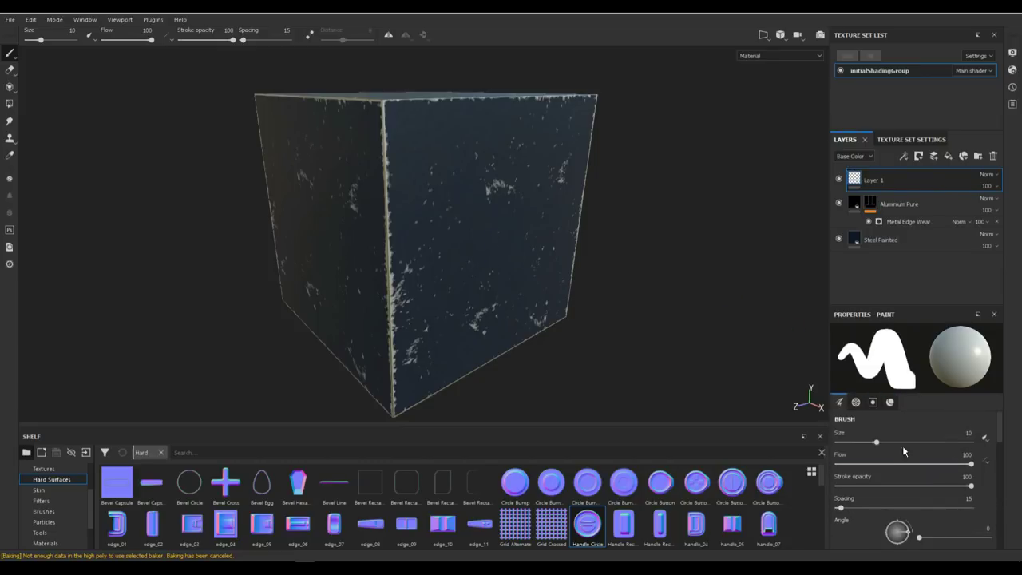
pyautogui.moveTo(876, 442); pyautogui.dragTo(920, 442)
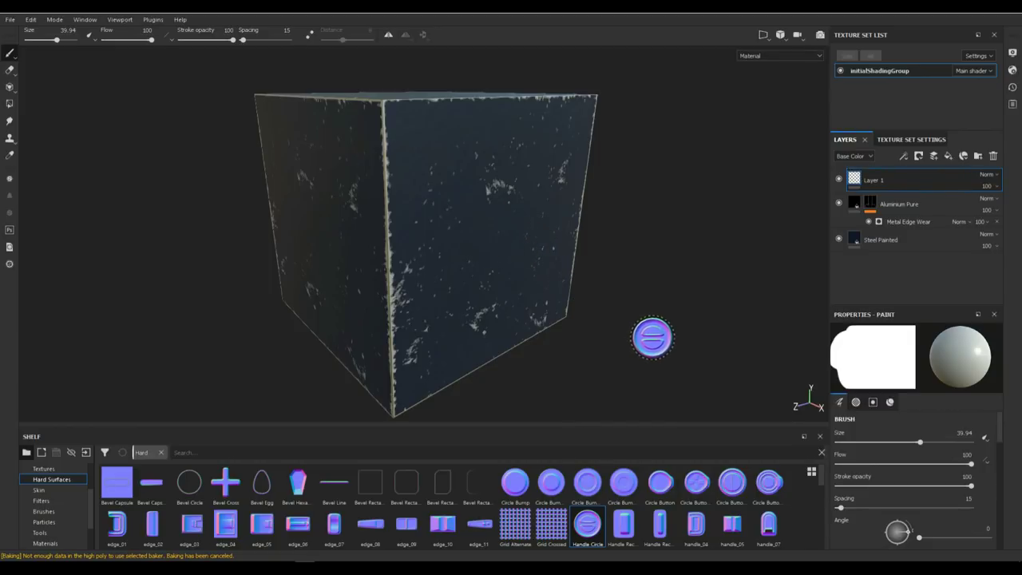
# - Square up the front face and stamp the handle circle at its centre
pyautogui.keyDown('alt'); pyautogui.moveTo(719, 344); pyautogui.dragTo(621, 339); pyautogui.keyUp('alt')
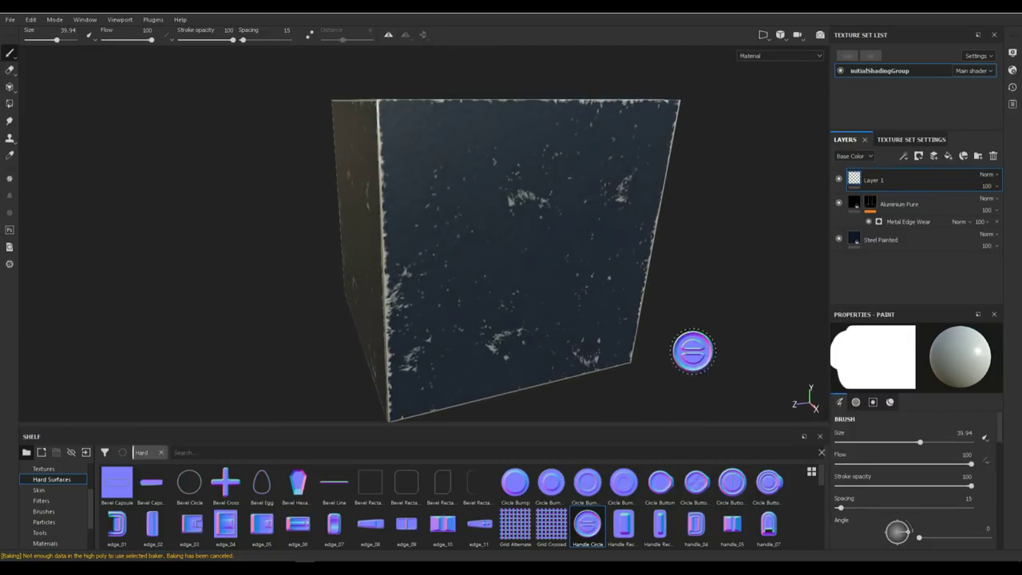
pyautogui.keyDown('alt'); pyautogui.keyDown('shift'); pyautogui.moveTo(700, 351); pyautogui.dragTo(718, 343); pyautogui.keyUp('shift'); pyautogui.keyUp('alt')
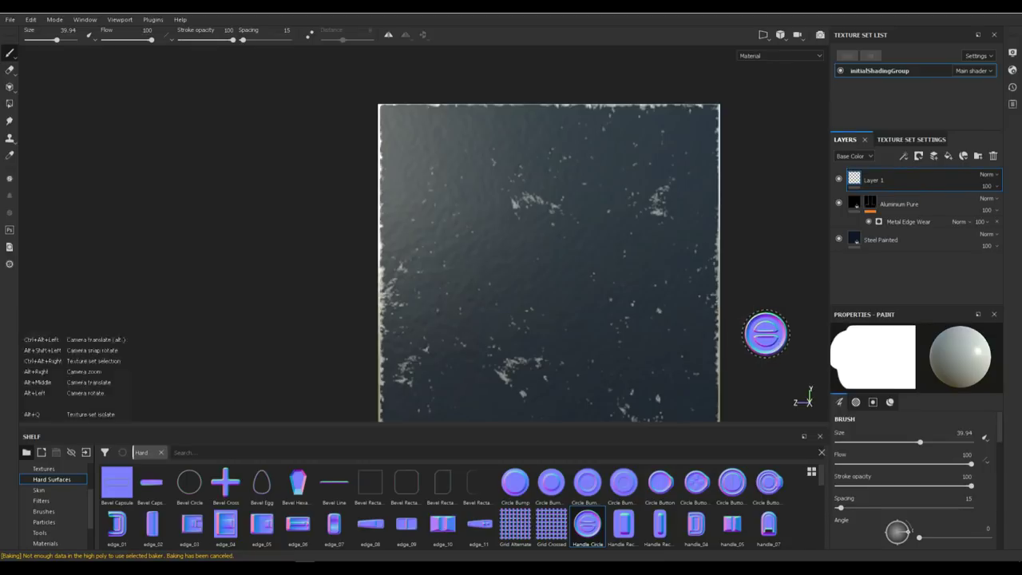
pyautogui.moveTo(765, 334)
pyautogui.mouseDown(button='middle')
pyautogui.moveTo(701, 315)
pyautogui.moveTo(698, 281)
pyautogui.mouseUp(button='middle')
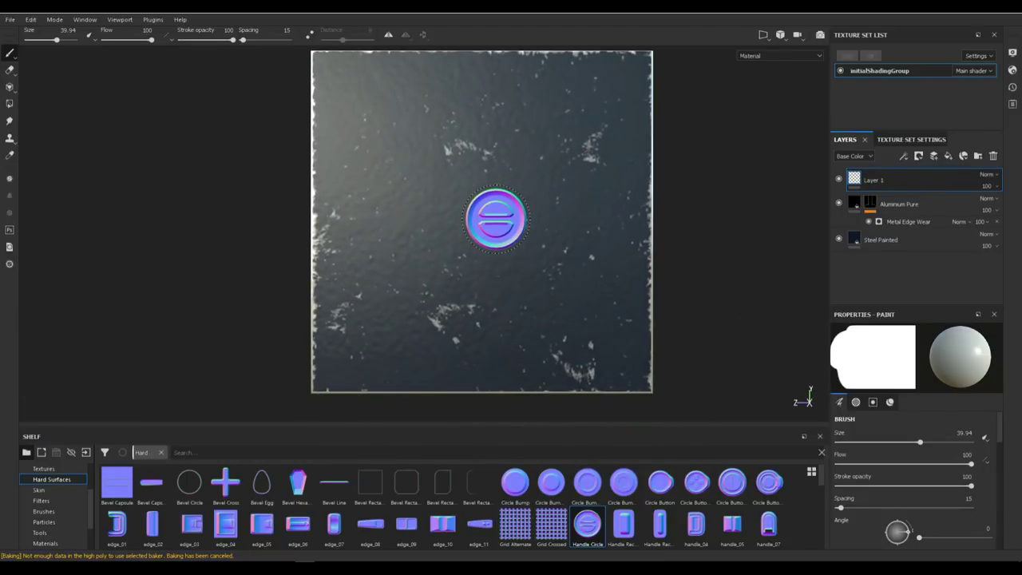
pyautogui.moveTo(920, 443); pyautogui.dragTo(945, 448)
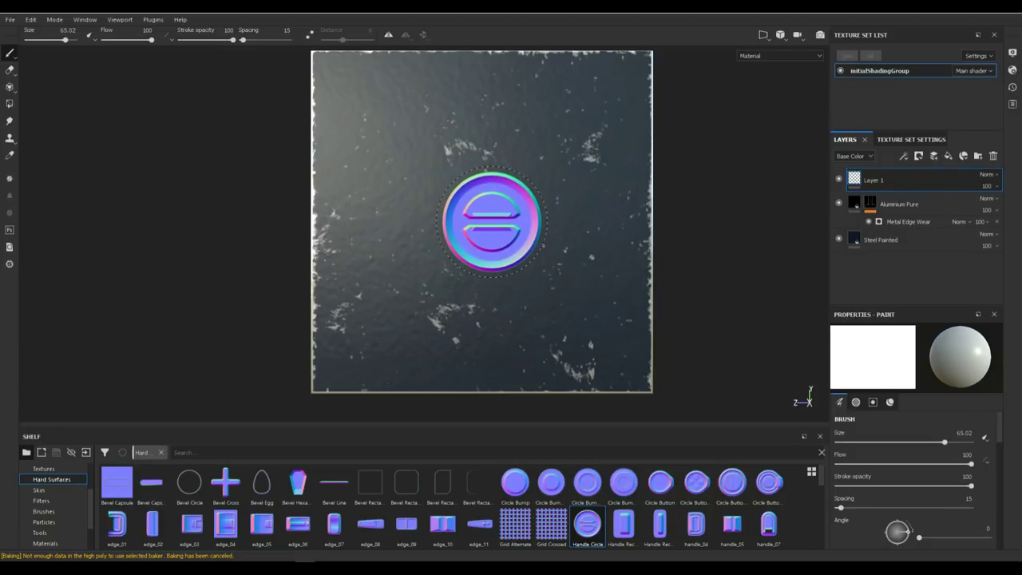
pyautogui.click(492, 222)
pyautogui.scroll(2, 721, 272)
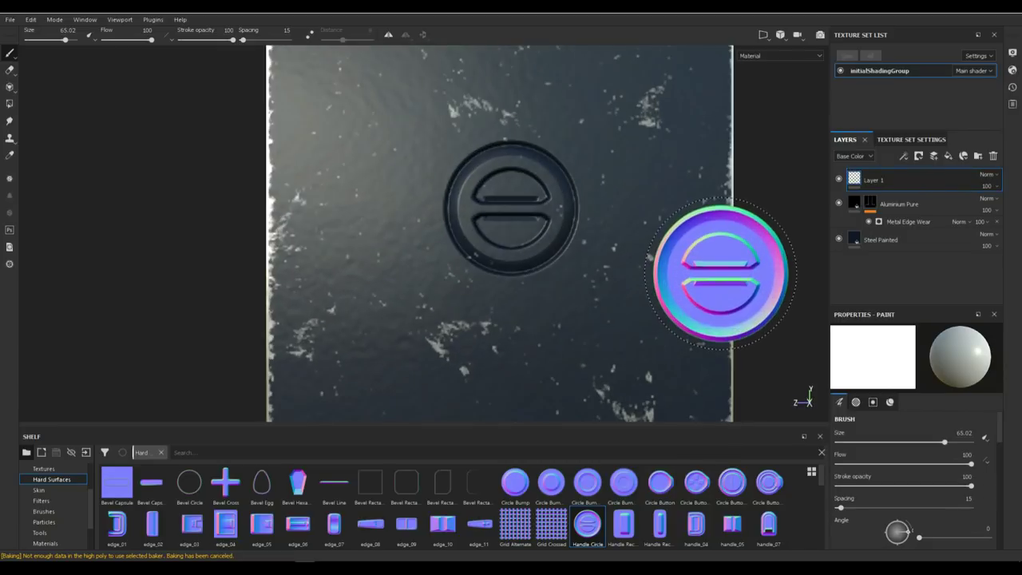
pyautogui.scroll(-3, 721, 271)
pyautogui.keyDown('alt'); pyautogui.moveTo(708, 269); pyautogui.dragTo(751, 287); pyautogui.keyUp('alt')
pyautogui.moveTo(395, 317)
pyautogui.keyDown('alt'); pyautogui.mouseDown()
pyautogui.moveTo(673, 277)
pyautogui.moveTo(676, 305)
pyautogui.moveTo(694, 320)
pyautogui.moveTo(678, 305)
pyautogui.moveTo(695, 305)
pyautogui.mouseUp(); pyautogui.keyUp('alt')
pyautogui.scroll(3, 675, 279)
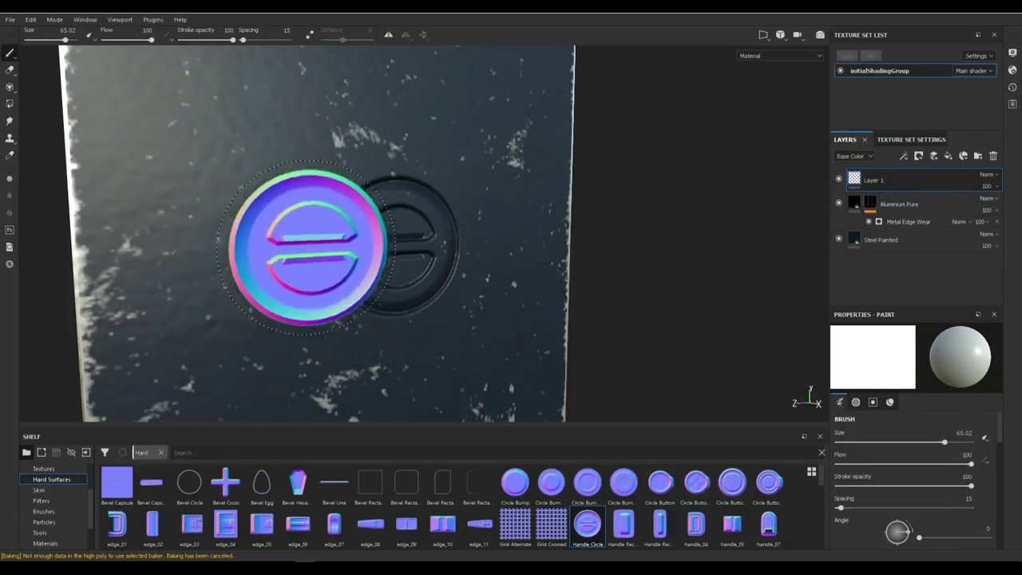
# - Rename Layer 1 to Handle and drop the Handle Circle stamp onto it
pyautogui.doubleClick(904, 184)
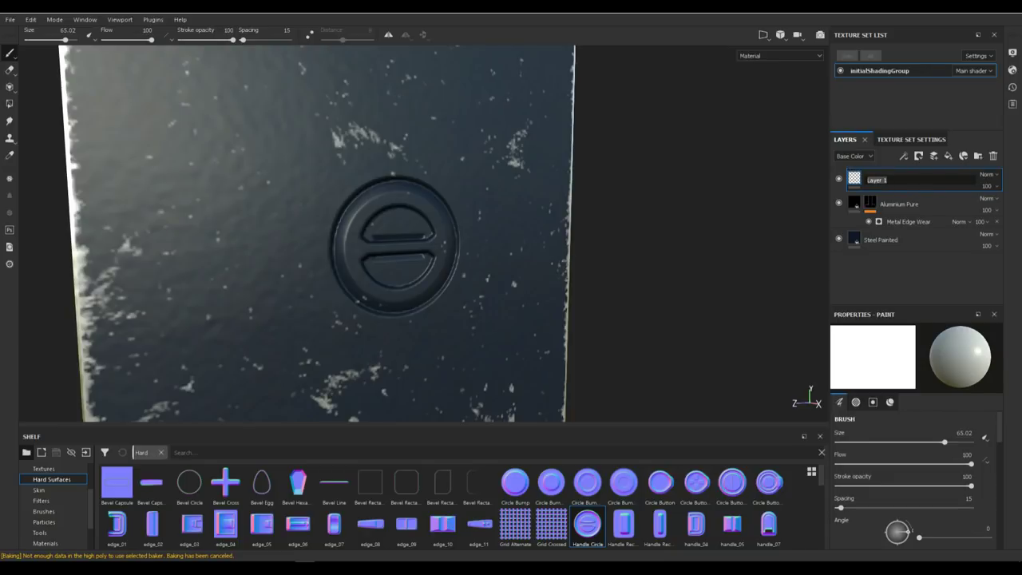
pyautogui.write('Handle')
pyautogui.press('Return')
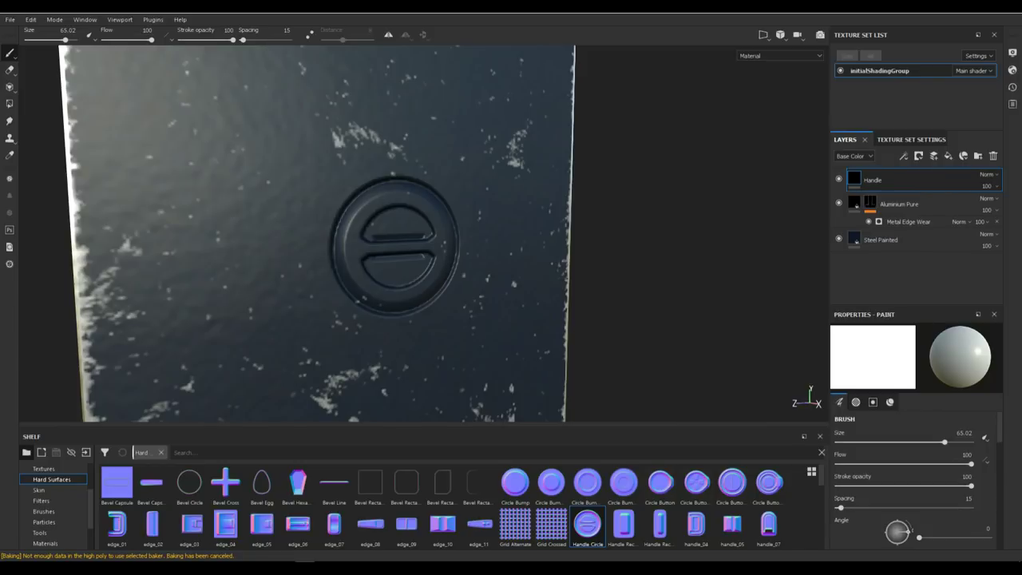
pyautogui.moveTo(587, 523); pyautogui.dragTo(908, 181)
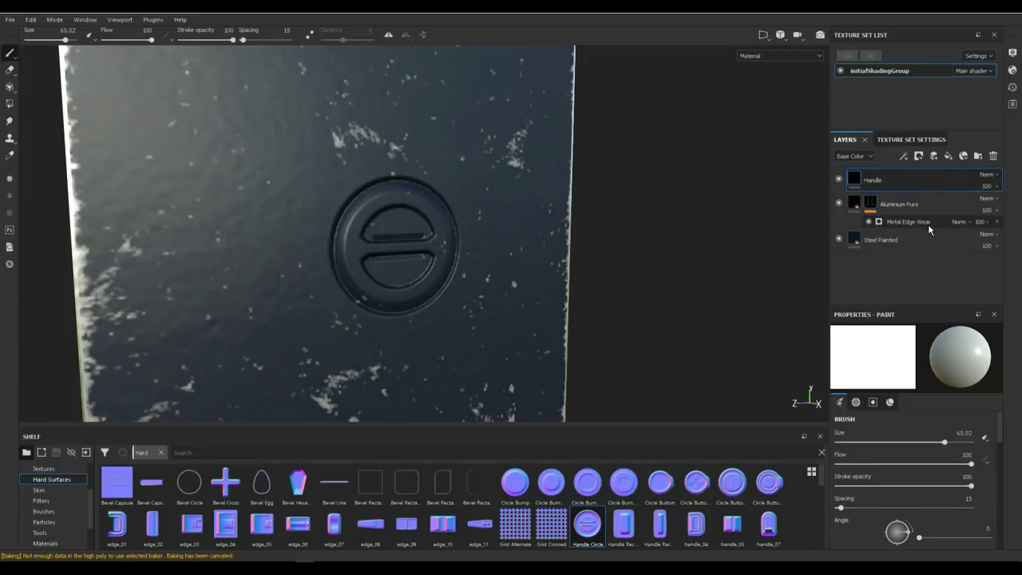
# - Add an anchor point to the Handle layer and move it below Aluminium Pure
pyautogui.rightClick(893, 185)
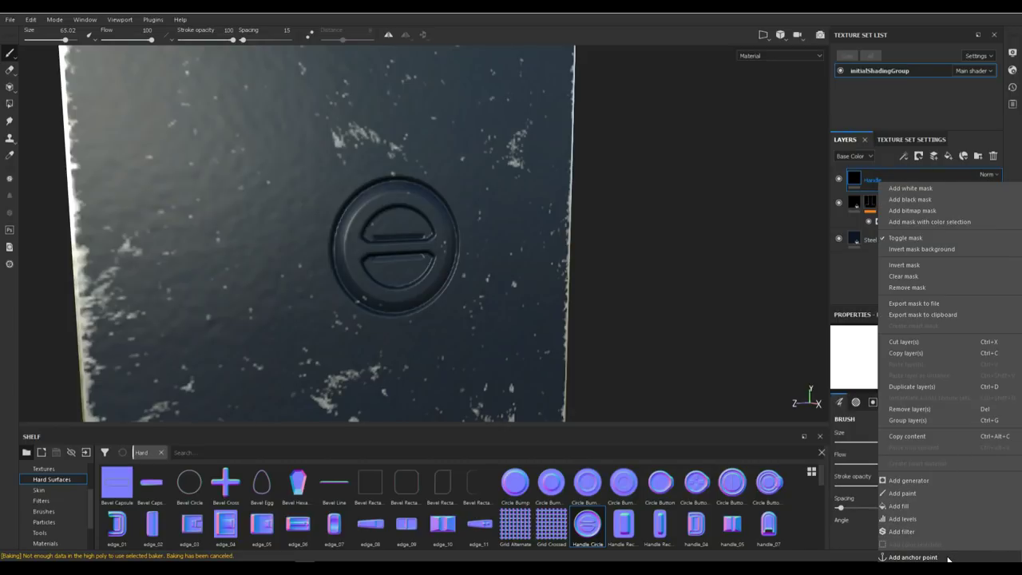
pyautogui.click(918, 556)
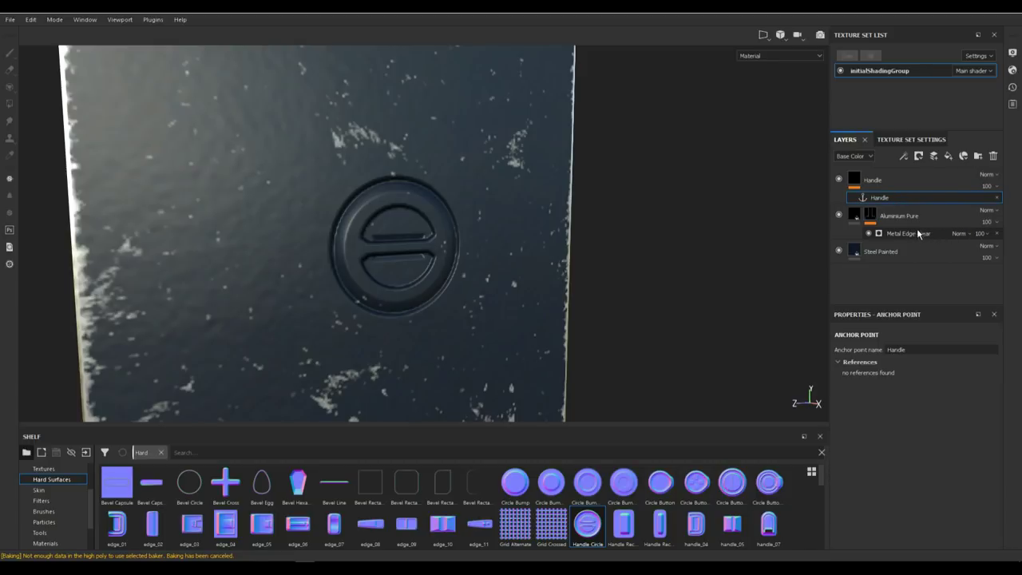
pyautogui.click(895, 179)
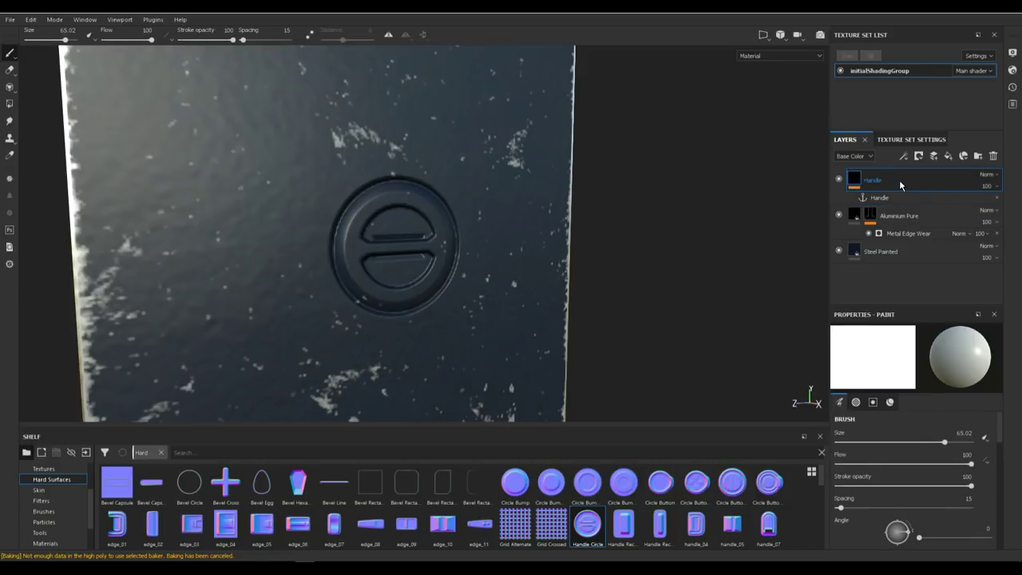
pyautogui.moveTo(896, 179); pyautogui.dragTo(900, 243)
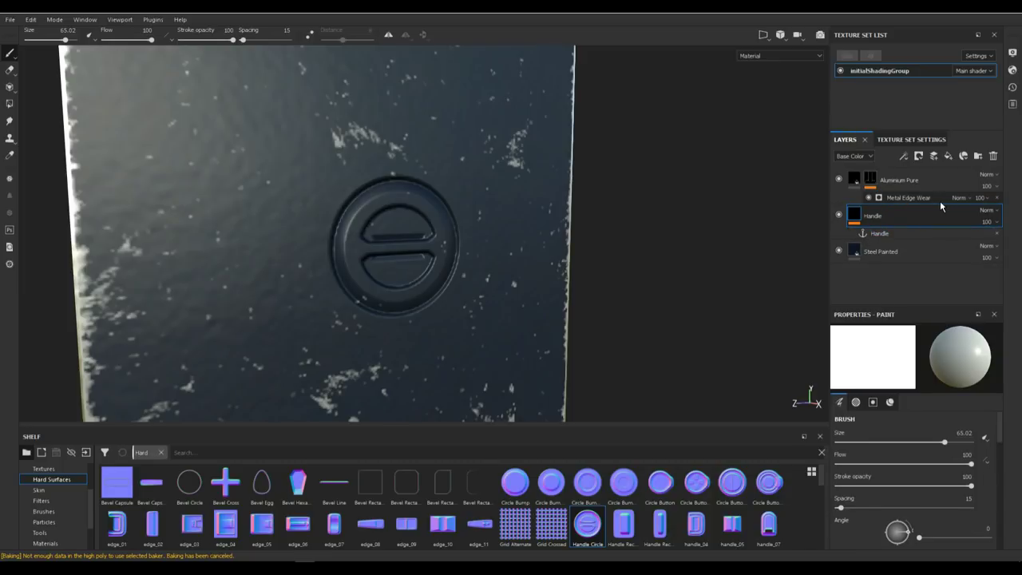
# - Switch Micro Normal to On under Micro Details of the Metal Edge Wear generator
pyautogui.click(916, 200)
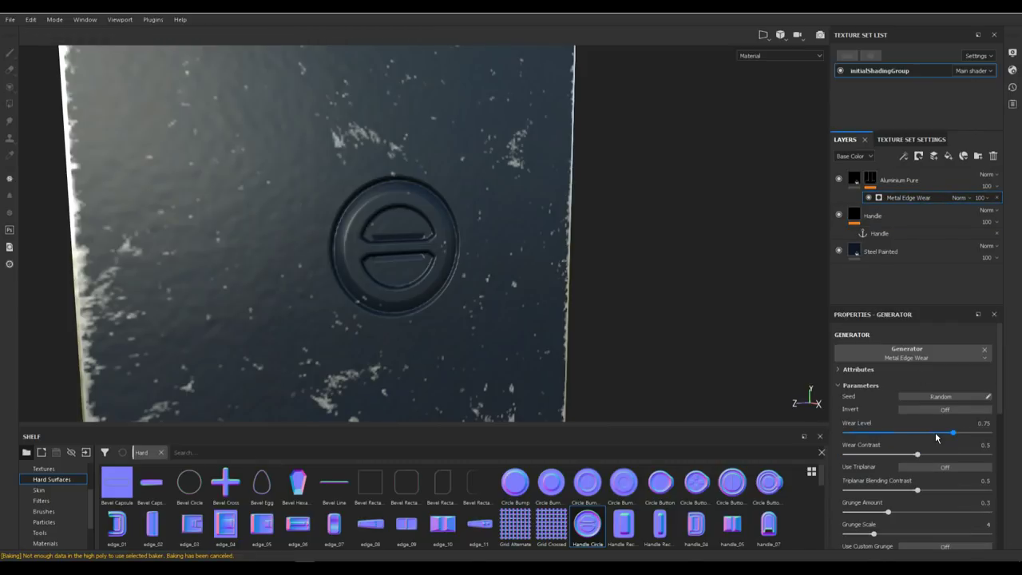
pyautogui.scroll(-4, 935, 432)
pyautogui.scroll(-2, 944, 429)
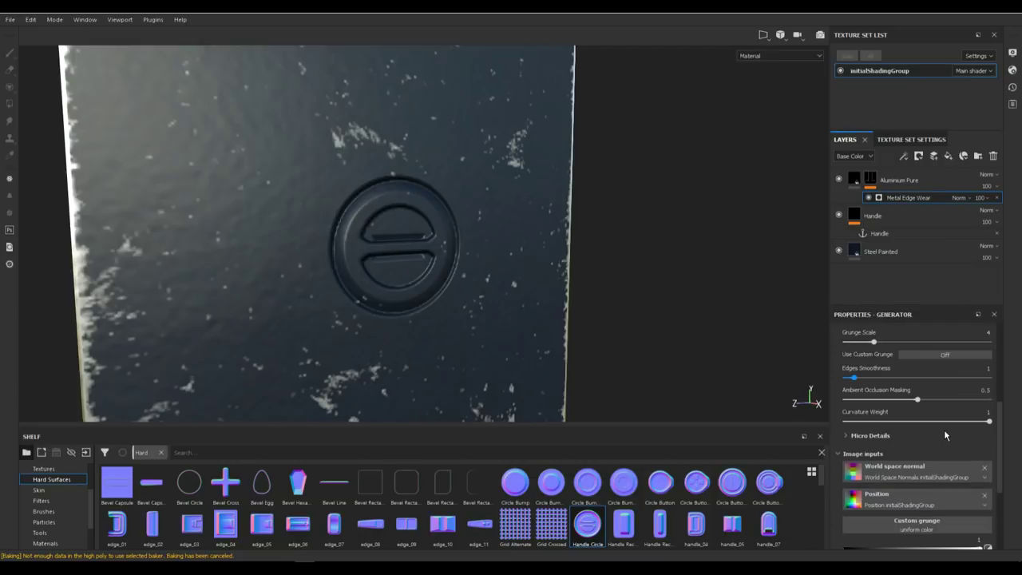
pyautogui.click(846, 436)
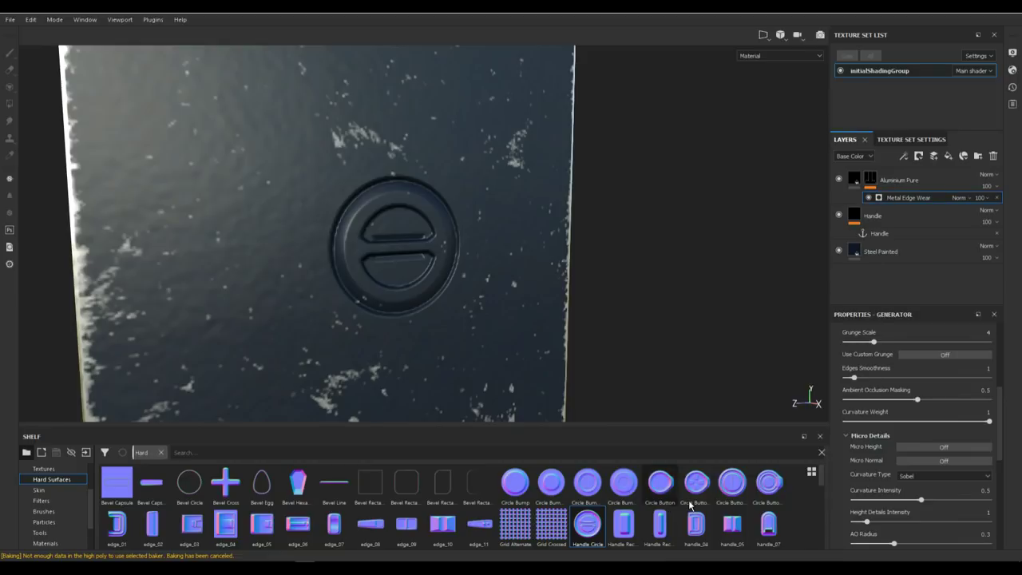
pyautogui.click(954, 461)
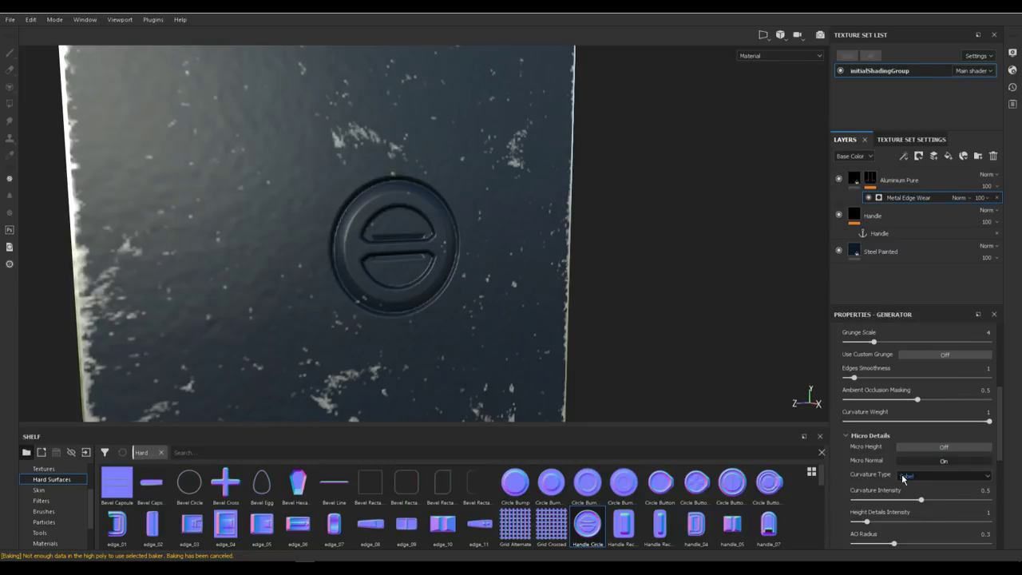
pyautogui.scroll(-1, 947, 475)
pyautogui.scroll(-2, 948, 475)
pyautogui.scroll(-1, 950, 411)
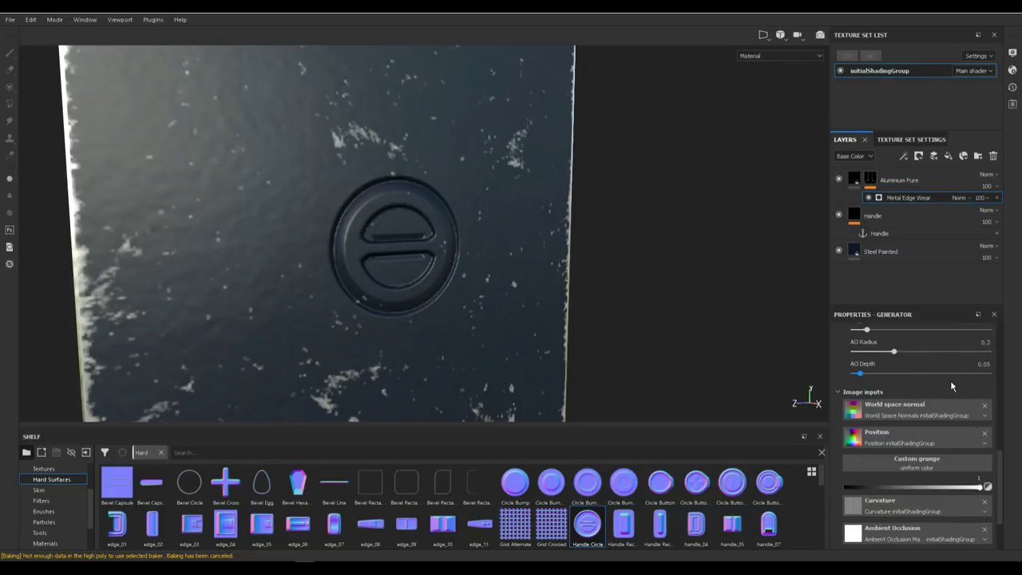
pyautogui.scroll(-2, 960, 384)
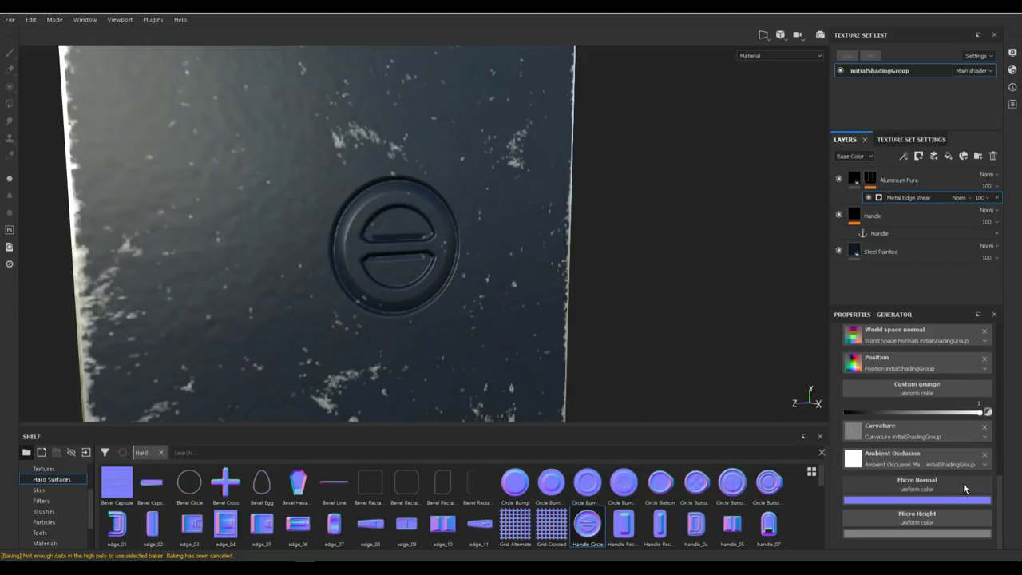
# - Link the Micro Normal input to the Handle anchor point, referencing its Normal channel
pyautogui.click(901, 490)
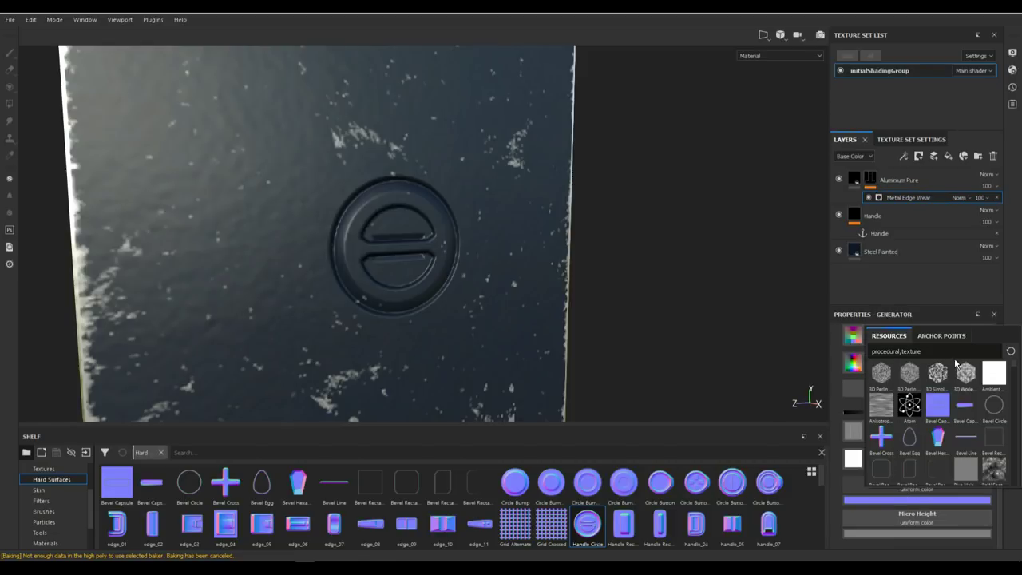
pyautogui.click(956, 337)
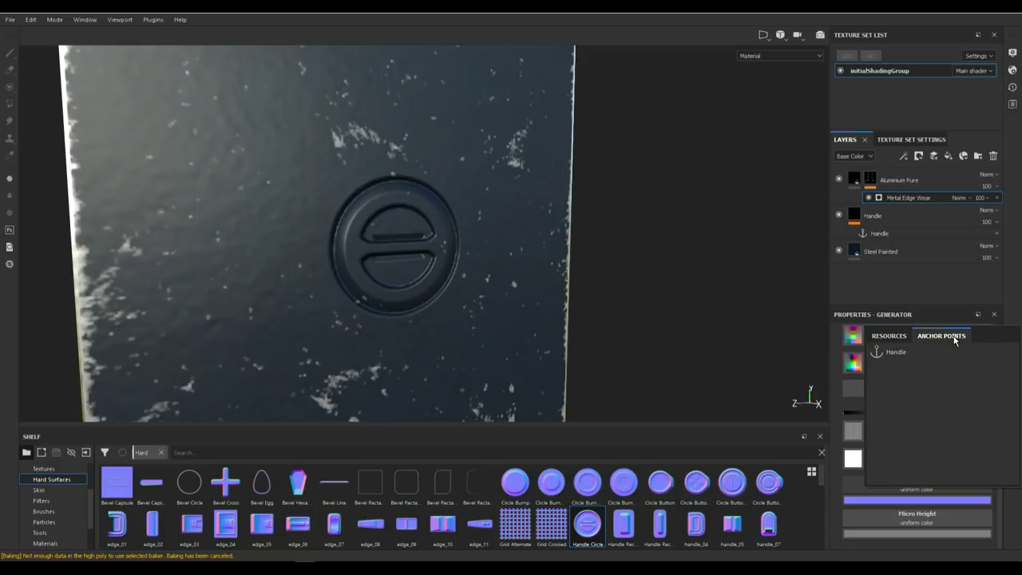
pyautogui.click(897, 353)
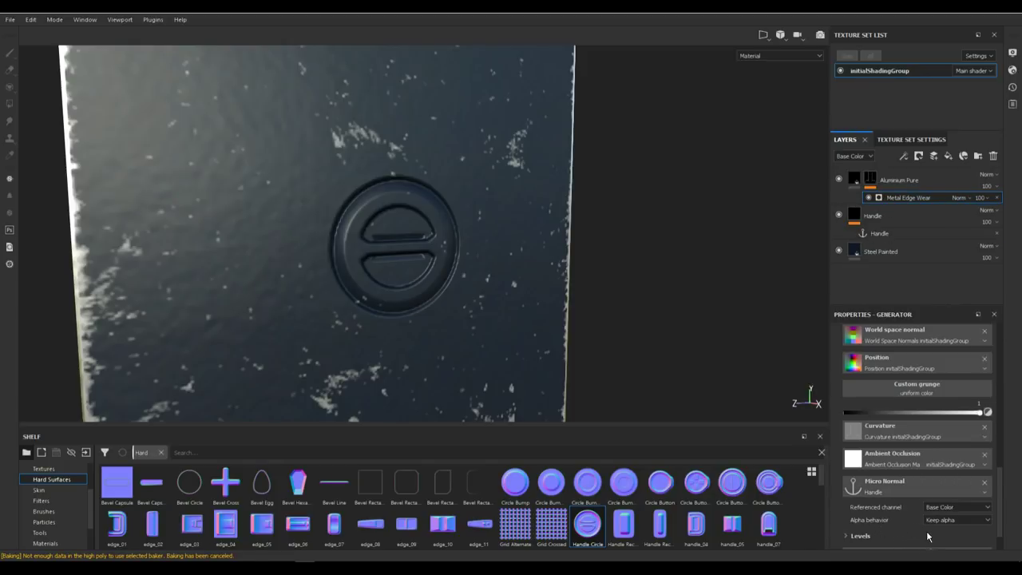
pyautogui.click(988, 509)
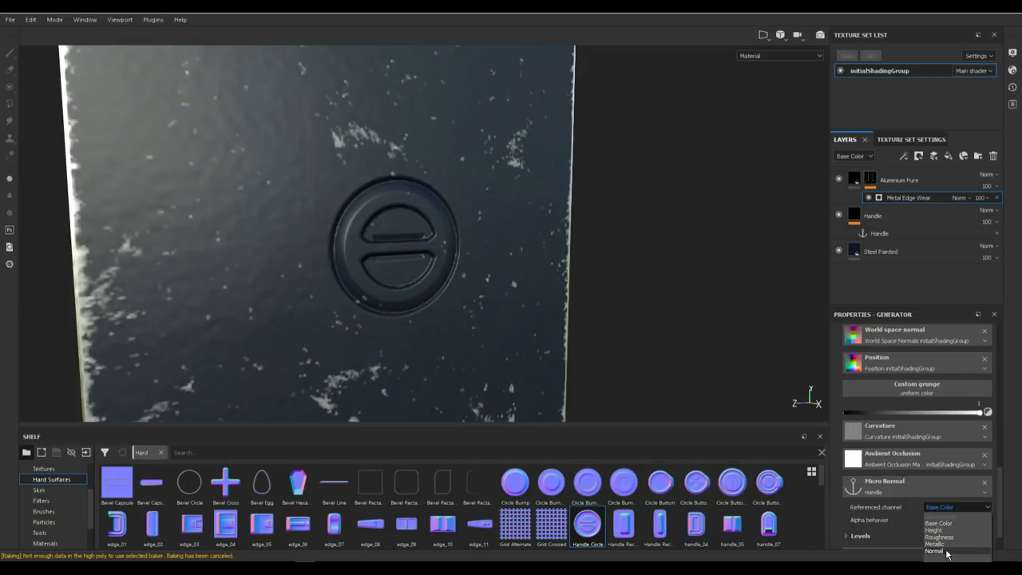
pyautogui.click(934, 551)
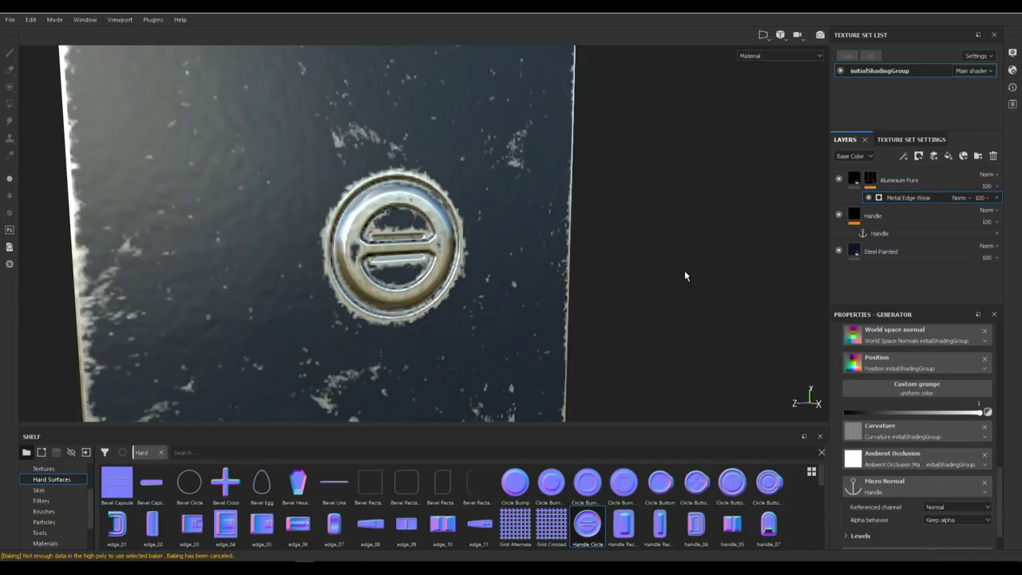
pyautogui.scroll(-1, 951, 499)
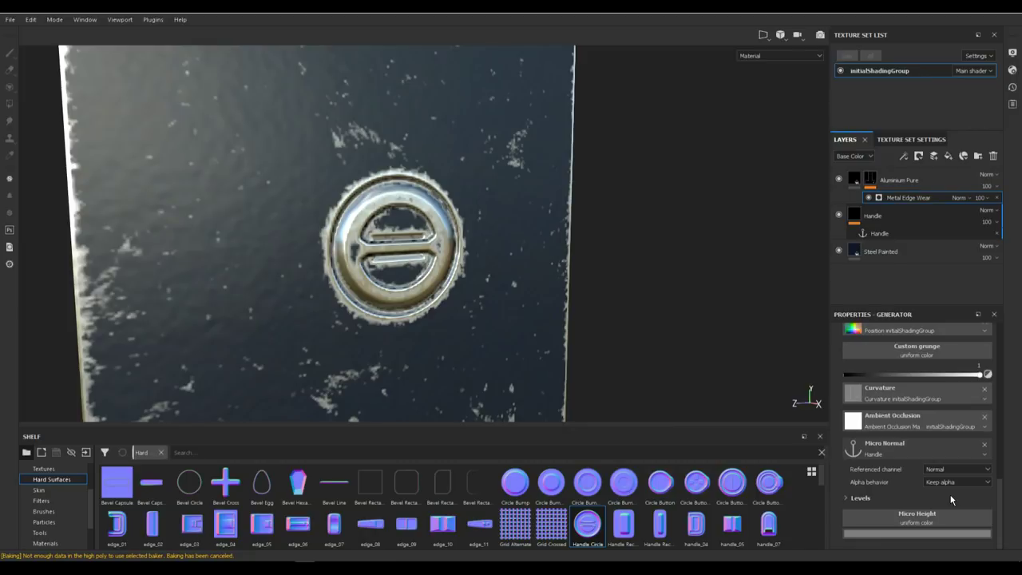
# - Tighten the Micro Normal input's Levels, with output maximum at 0.992, for crisper emblem wear
pyautogui.click(845, 498)
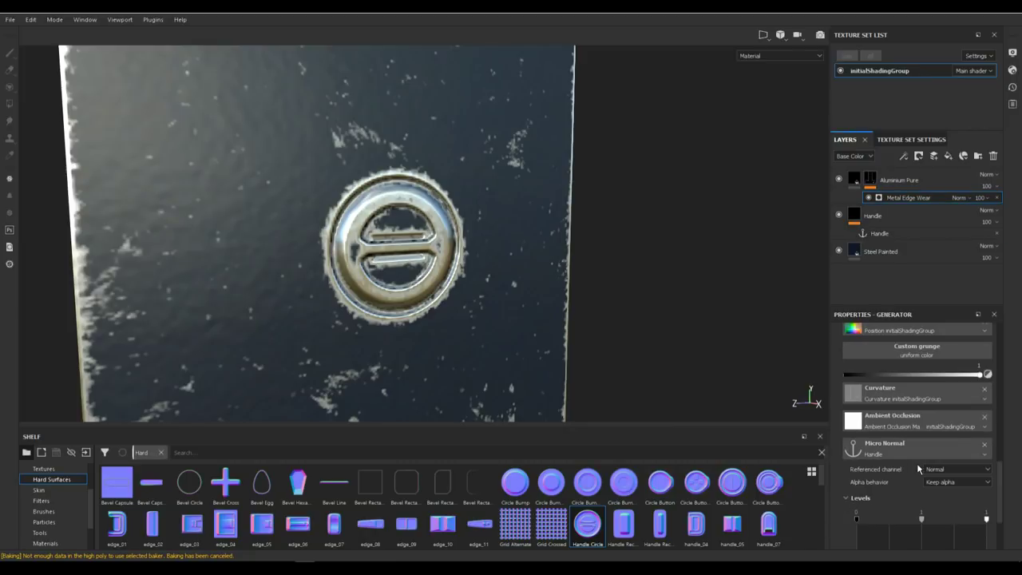
pyautogui.scroll(-2, 919, 469)
pyautogui.moveTo(923, 435); pyautogui.dragTo(985, 435)
pyautogui.scroll(3, 605, 338)
pyautogui.scroll(-5, 605, 338)
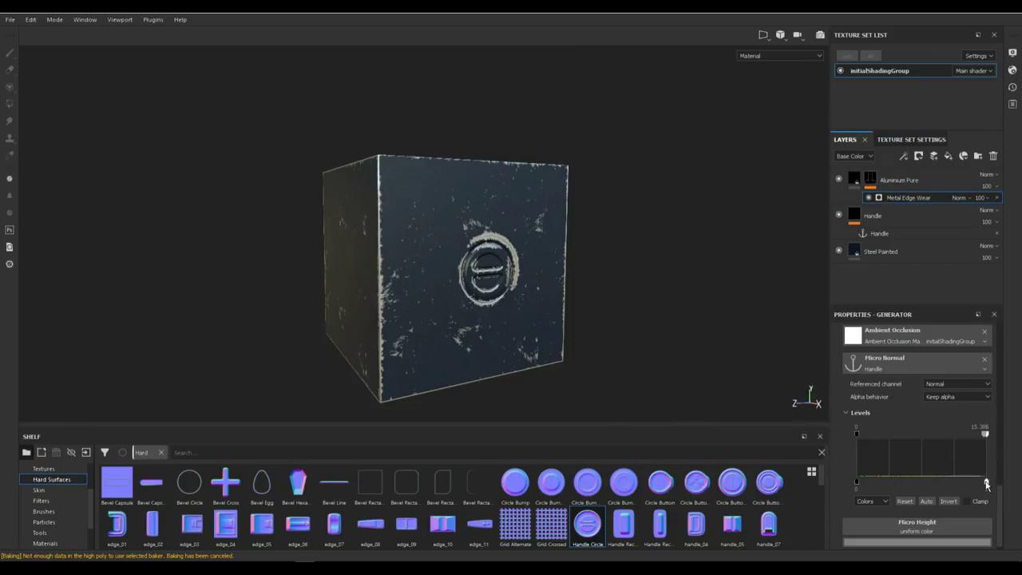
pyautogui.moveTo(987, 484); pyautogui.dragTo(982, 479)
pyautogui.moveTo(975, 432); pyautogui.dragTo(904, 447)
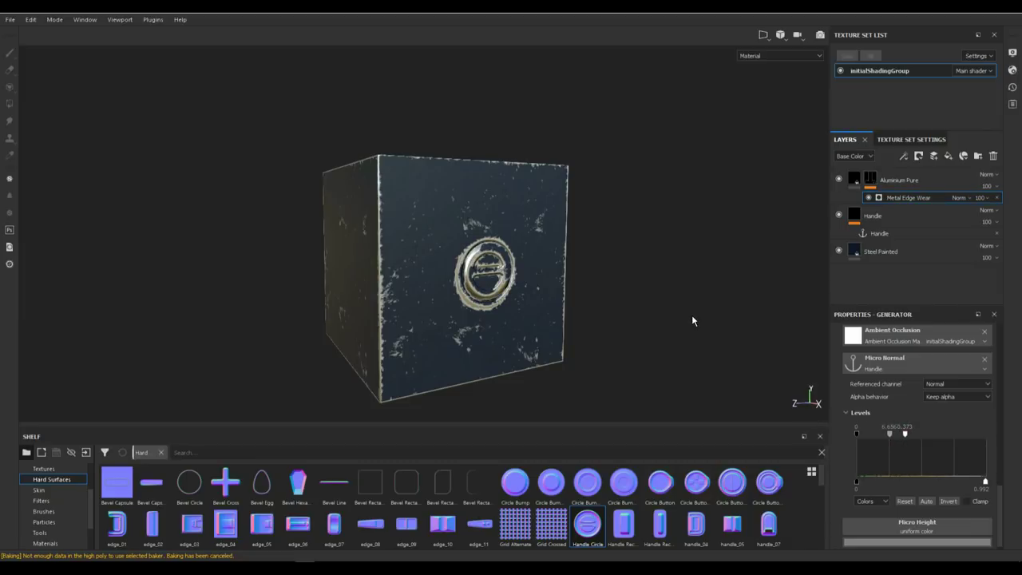